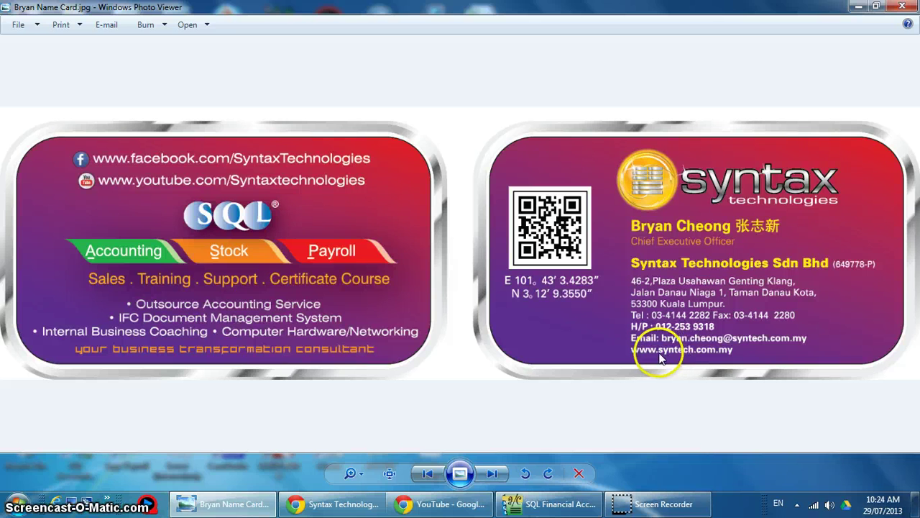
Switch to the Syntax Technologies YouTube page in Chrome.
{"action": "left_click", "coordinate": [416, 504]}
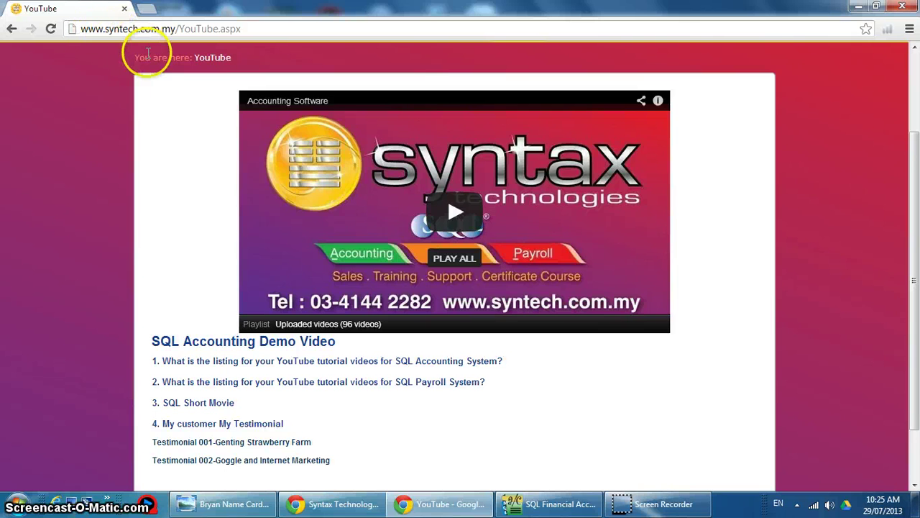
Browse the SQL Accounting demo video links, then bring up the Syntax Technologies Facebook page.
{"action": "scroll", "coordinate": [151, 59], "scroll_direction": "up", "scroll_amount": 2}
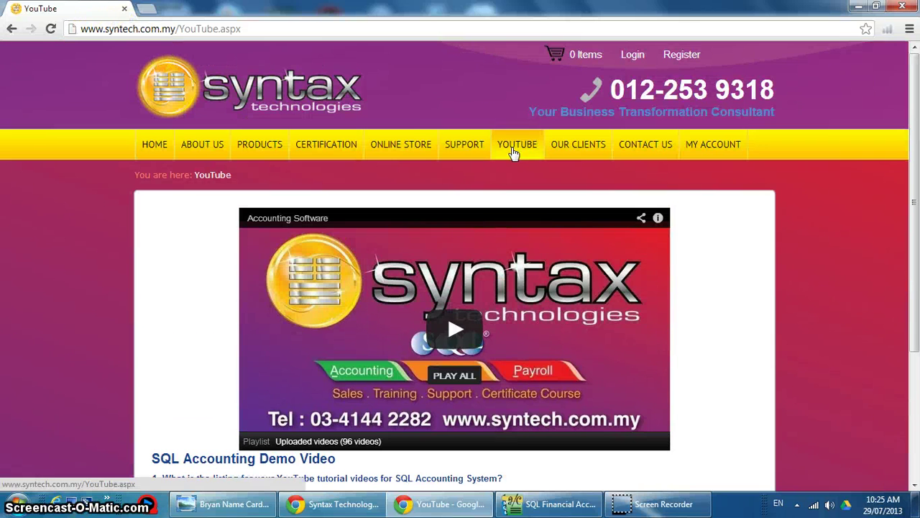
{"action": "scroll", "coordinate": [514, 150], "scroll_direction": "down", "scroll_amount": 1}
{"action": "scroll", "coordinate": [513, 151], "scroll_direction": "down", "scroll_amount": 1}
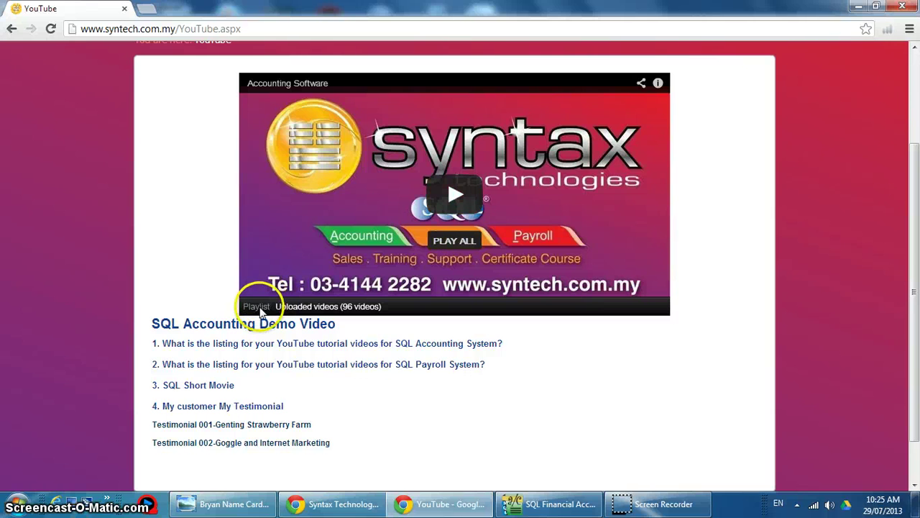
{"action": "left_click", "coordinate": [247, 344]}
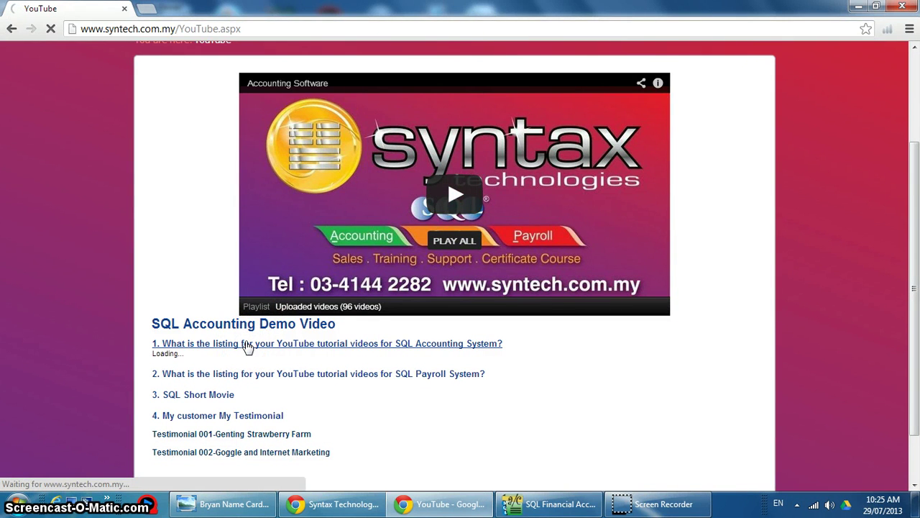
{"action": "left_click", "coordinate": [264, 375]}
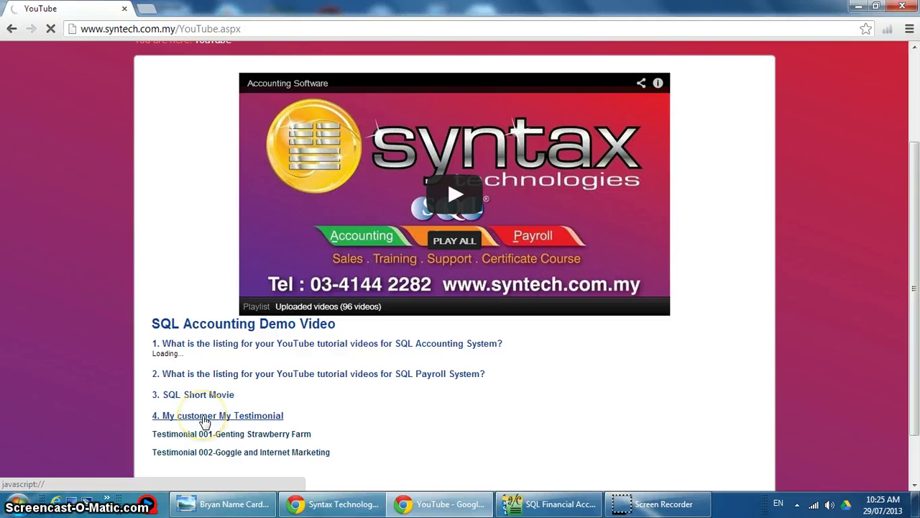
{"action": "left_click", "coordinate": [303, 503]}
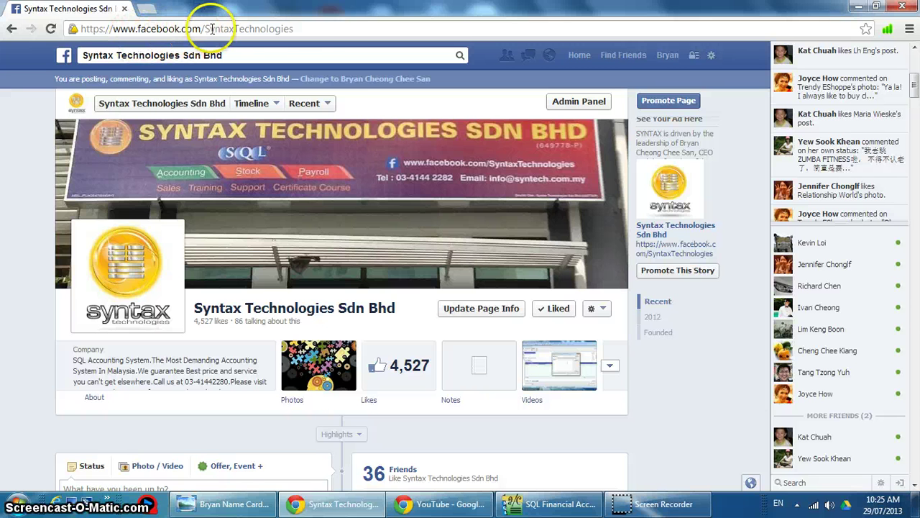
Scroll down through the Syntax Technologies Facebook timeline and back up to the top.
{"action": "scroll", "coordinate": [371, 180], "scroll_direction": "down", "scroll_amount": 4}
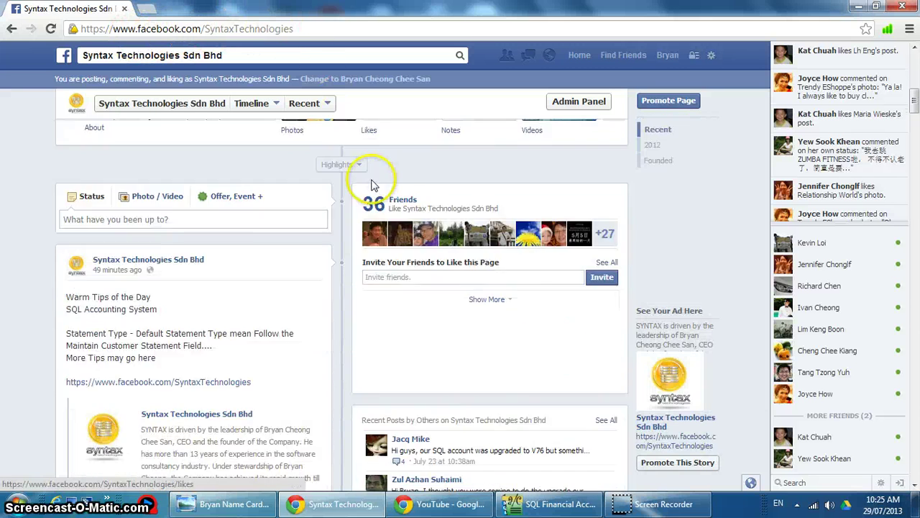
{"action": "scroll", "coordinate": [371, 183], "scroll_direction": "down", "scroll_amount": 3}
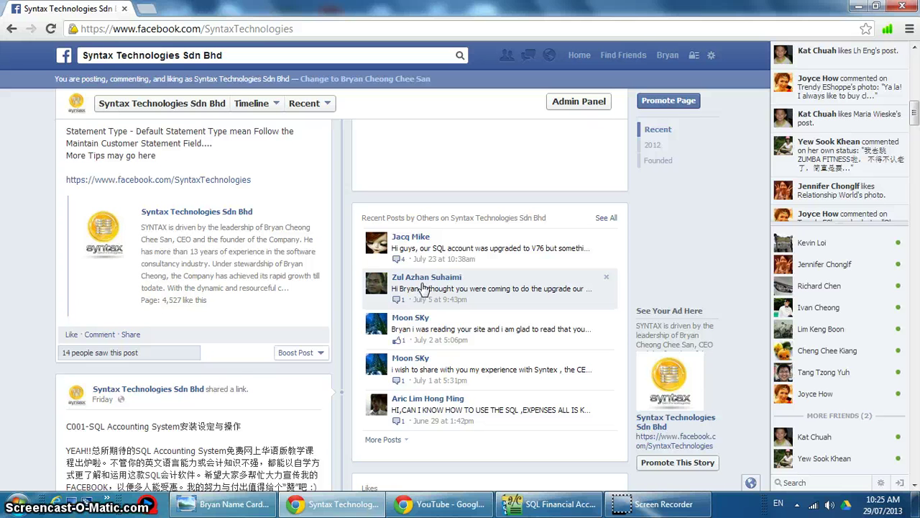
{"action": "scroll", "coordinate": [28, 323], "scroll_direction": "down", "scroll_amount": 6}
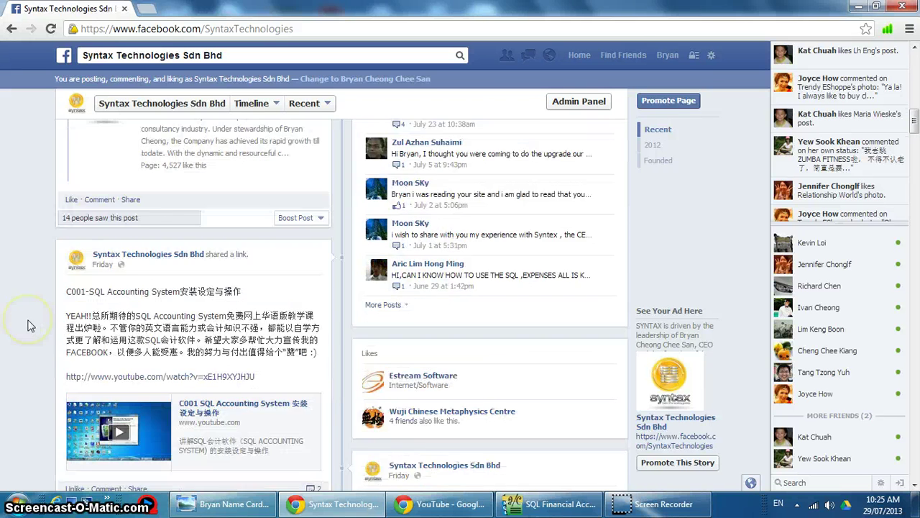
{"action": "scroll", "coordinate": [29, 326], "scroll_direction": "down", "scroll_amount": 6}
{"action": "scroll", "coordinate": [374, 323], "scroll_direction": "up", "scroll_amount": 2}
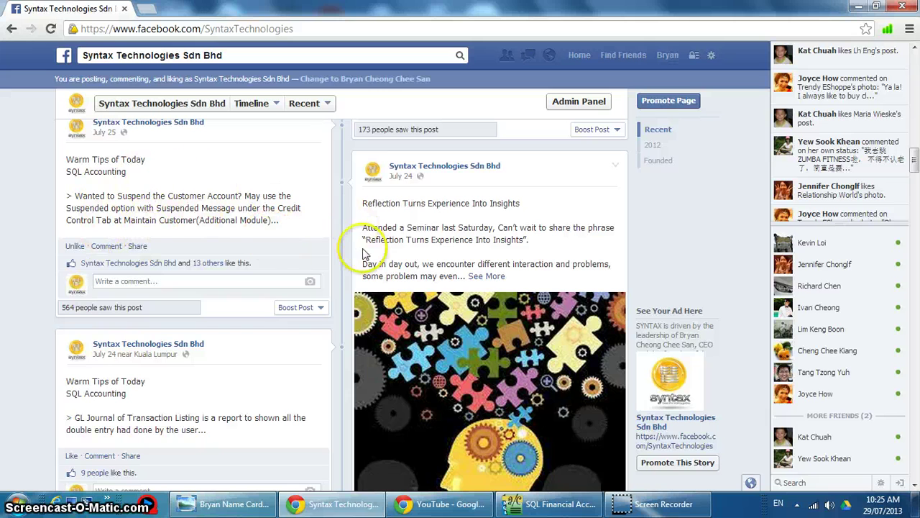
{"action": "scroll", "coordinate": [462, 346], "scroll_direction": "up", "scroll_amount": 15}
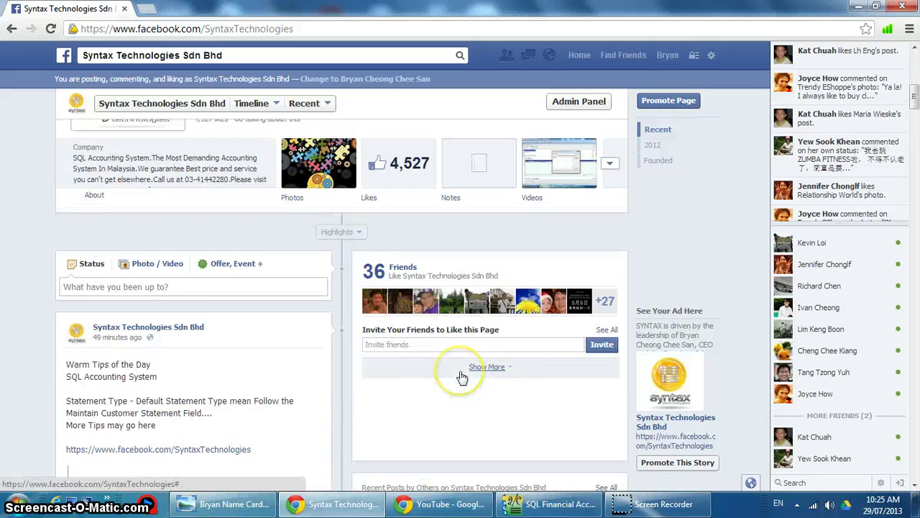
{"action": "scroll", "coordinate": [462, 377], "scroll_direction": "up", "scroll_amount": 3}
{"action": "mouse_move", "coordinate": [554, 307]}
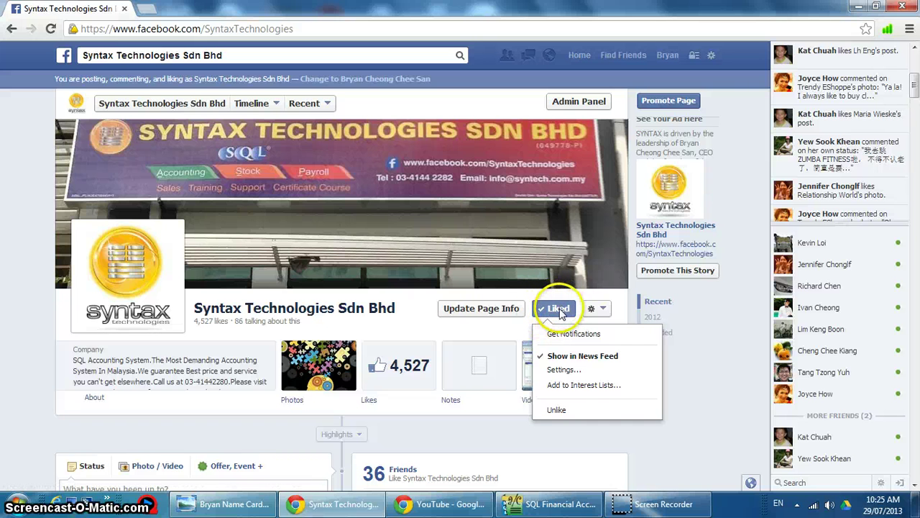
Open the Computer window listing the OS (C:), DATA (D:) and SugarSync drives.
{"action": "left_click", "coordinate": [529, 503]}
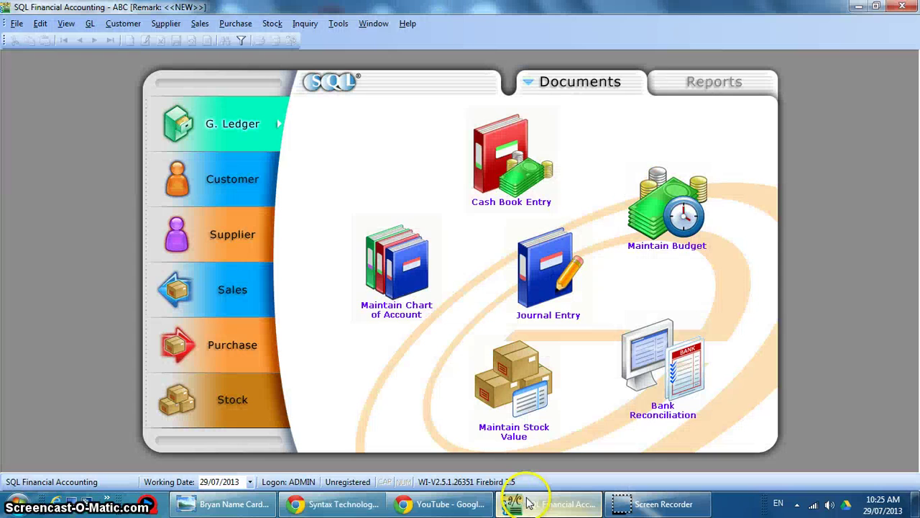
{"action": "mouse_move", "coordinate": [372, 506]}
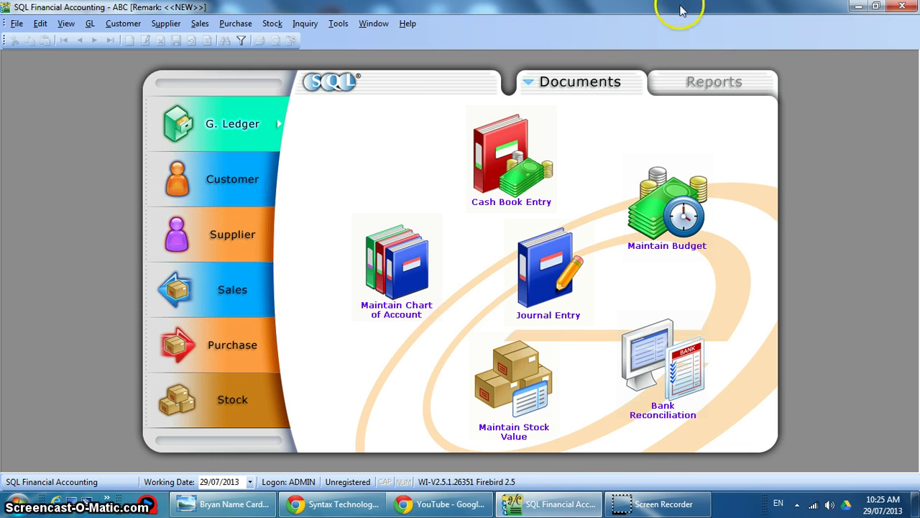
{"action": "left_click", "coordinate": [16, 503]}
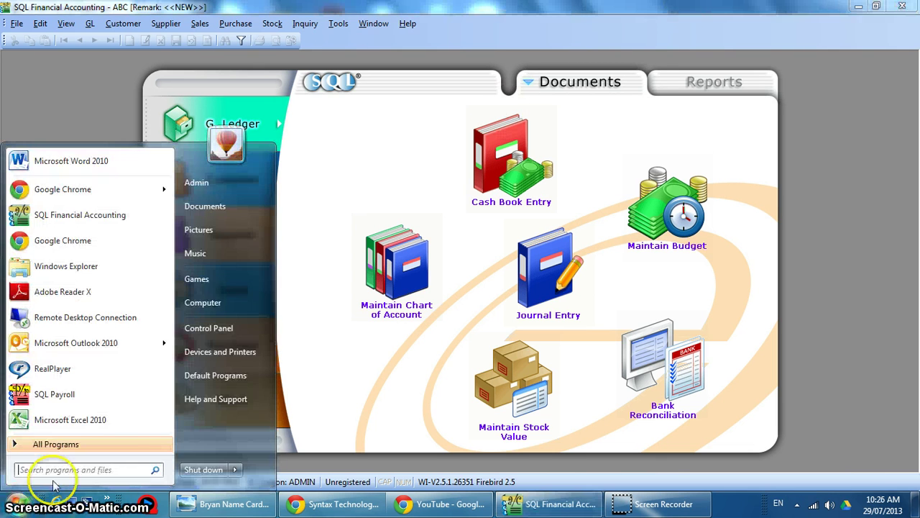
{"action": "left_click", "coordinate": [221, 310]}
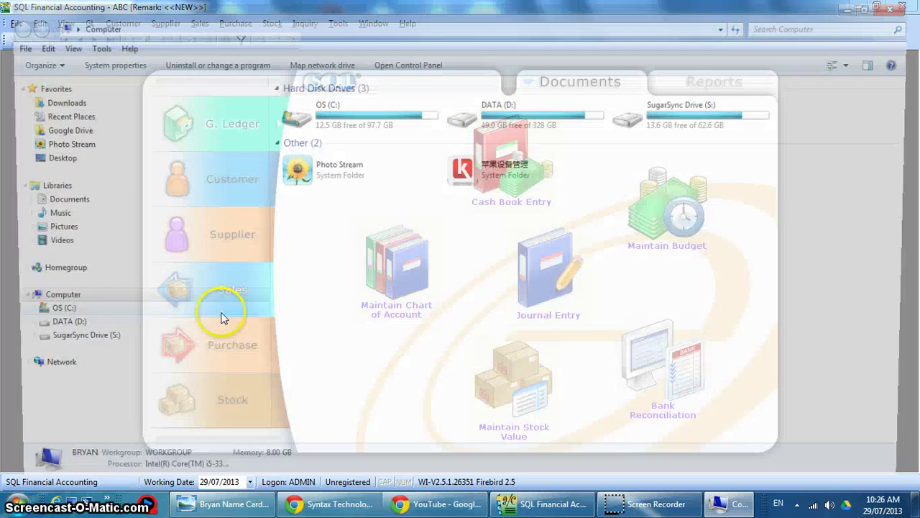
Create a new 'SQL Backup' folder on the OS (C:) drive, then return to SQL Financial Accounting.
{"action": "double_click", "coordinate": [318, 119]}
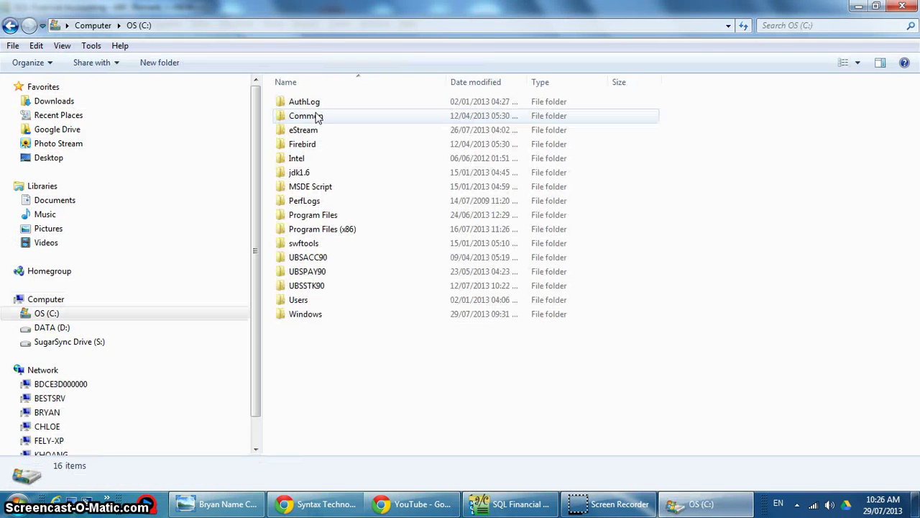
{"action": "right_click", "coordinate": [376, 384]}
{"action": "mouse_move", "coordinate": [405, 359]}
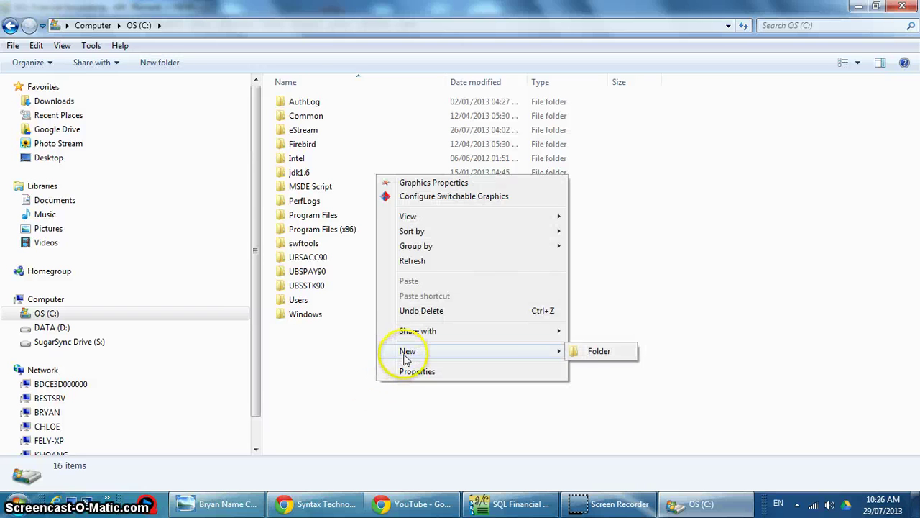
{"action": "left_click", "coordinate": [598, 352]}
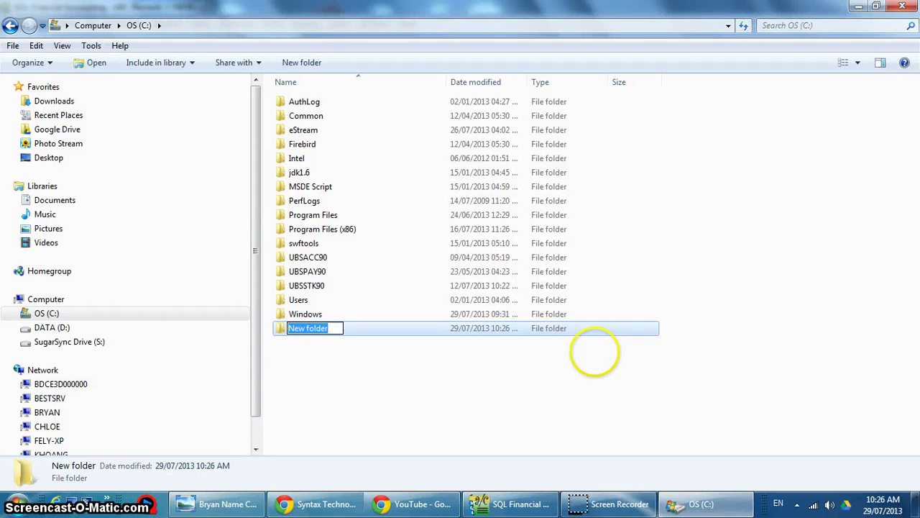
{"action": "type", "text": "SQL Backup"}
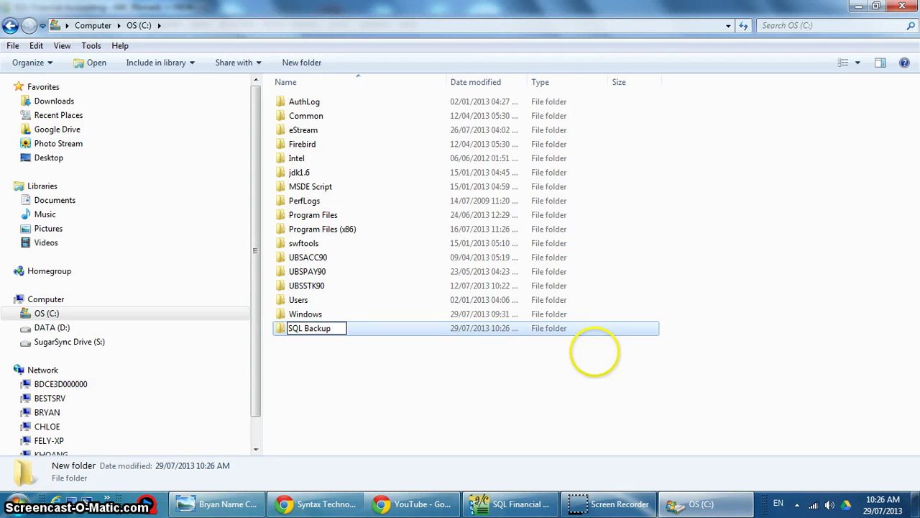
{"action": "left_click", "coordinate": [594, 352]}
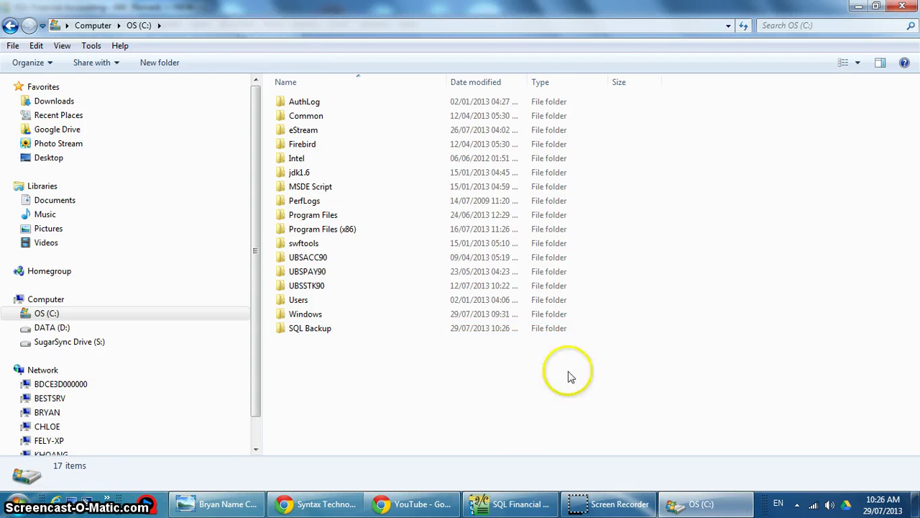
{"action": "left_click", "coordinate": [510, 503]}
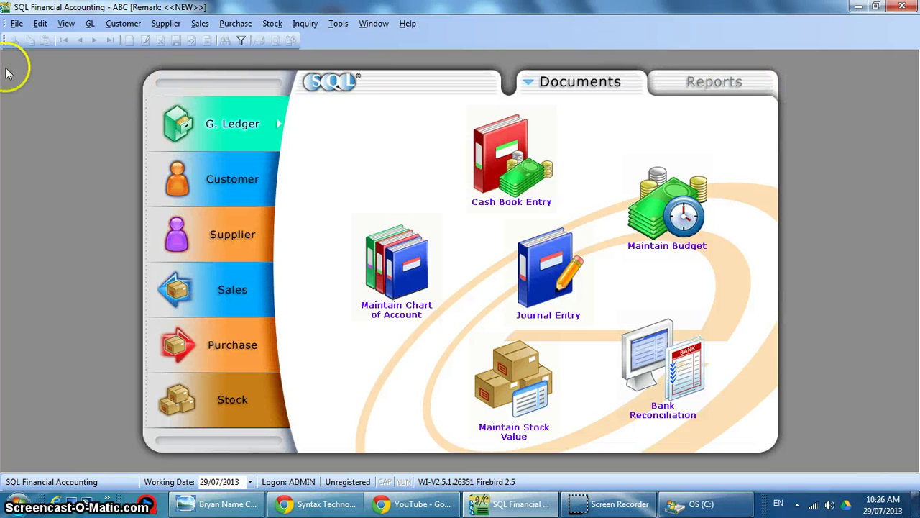
Open Backup Database and set the destination folder to C:\SQL Backup.
{"action": "left_click", "coordinate": [16, 23]}
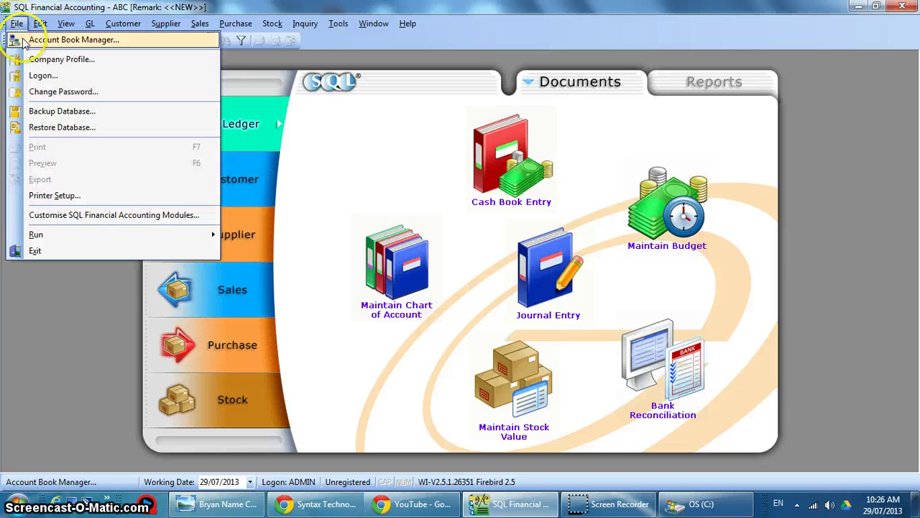
{"action": "left_click", "coordinate": [62, 112]}
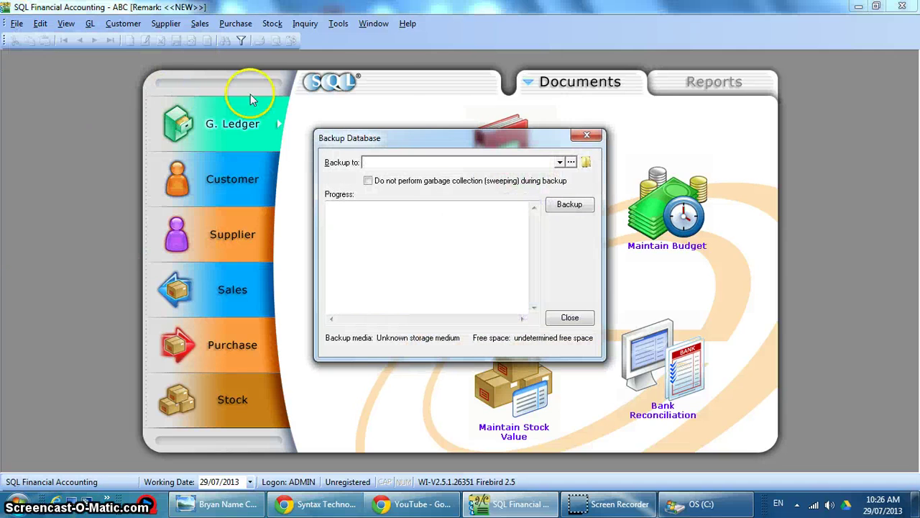
{"action": "left_click", "coordinate": [587, 162]}
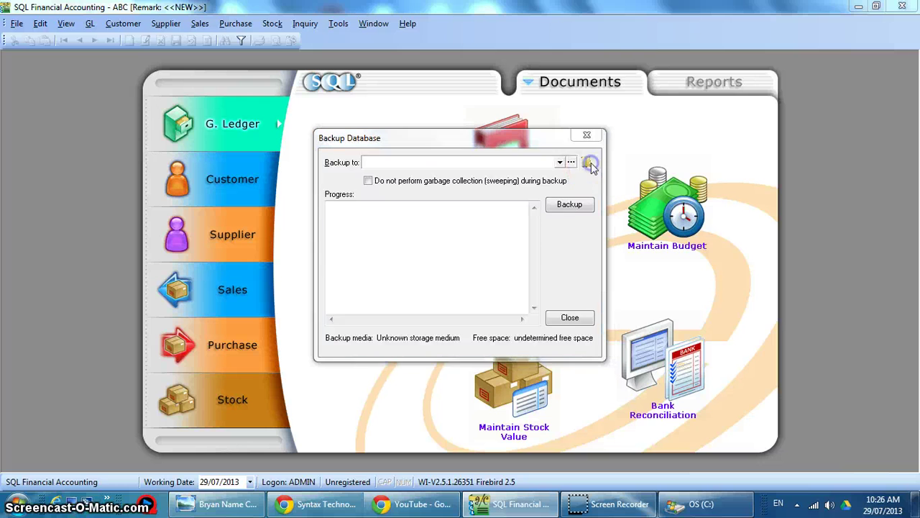
{"action": "left_click", "coordinate": [409, 272]}
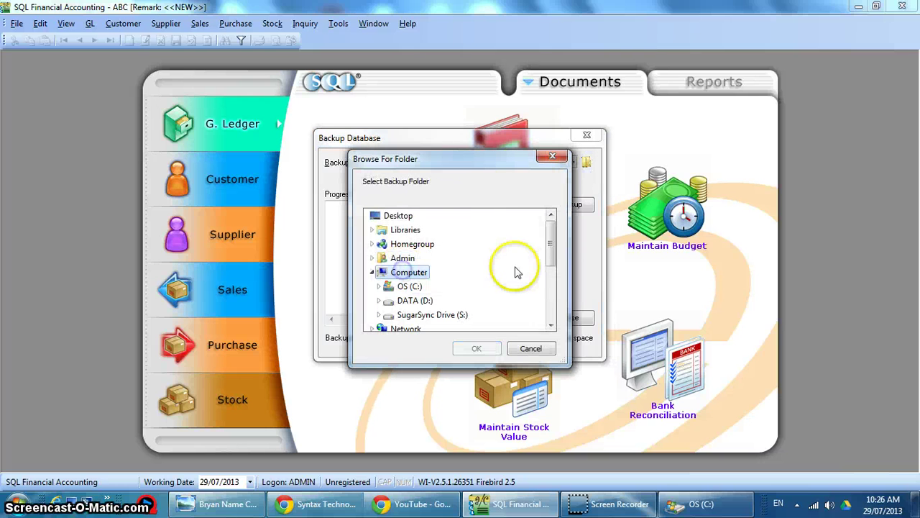
{"action": "left_click_drag", "start_coordinate": [553, 248], "coordinate": [553, 262]}
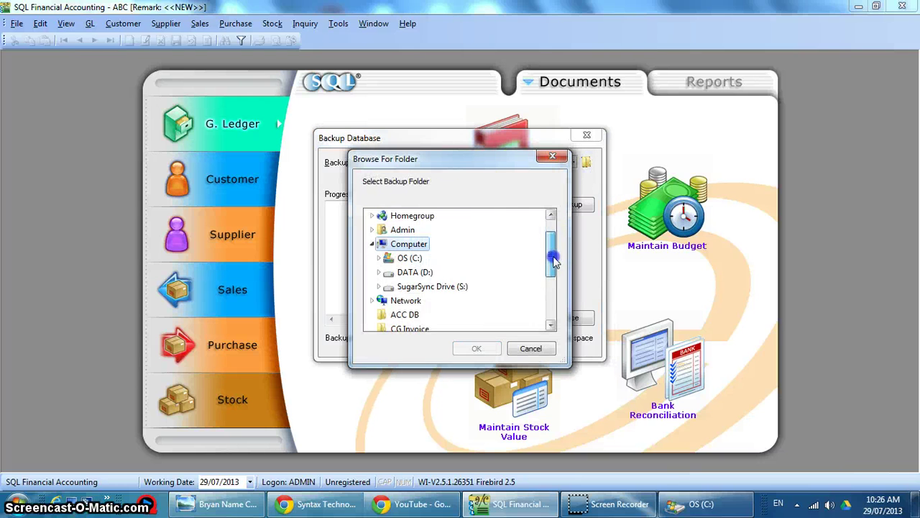
{"action": "left_click", "coordinate": [406, 257]}
{"action": "left_click_drag", "start_coordinate": [546, 245], "coordinate": [551, 277]}
{"action": "left_click", "coordinate": [424, 286]}
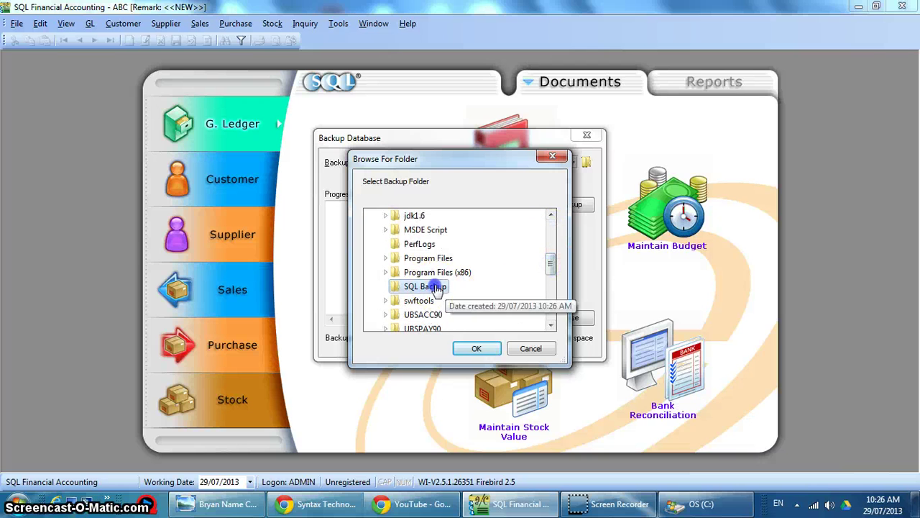
{"action": "left_click", "coordinate": [475, 347]}
Run the ABC database backup and close the dialog after the success message.
{"action": "left_click", "coordinate": [584, 206]}
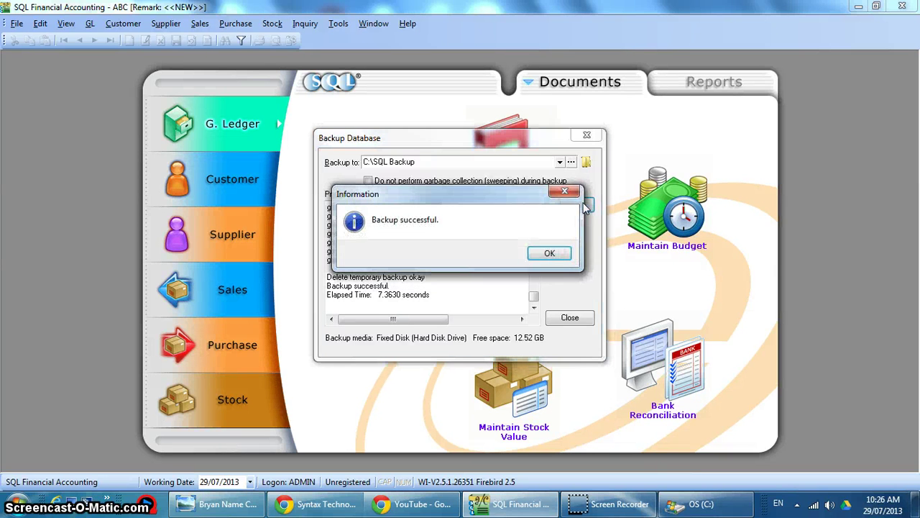
{"action": "left_click", "coordinate": [549, 253]}
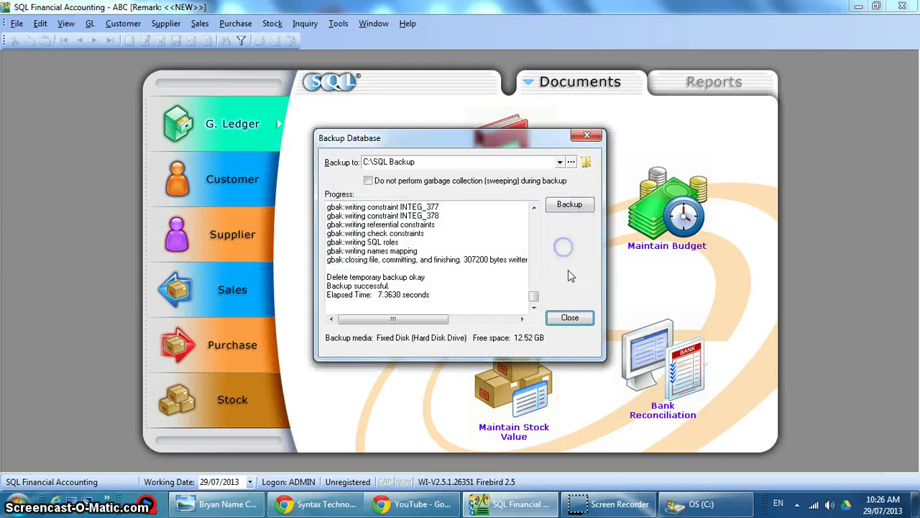
{"action": "left_click", "coordinate": [570, 317]}
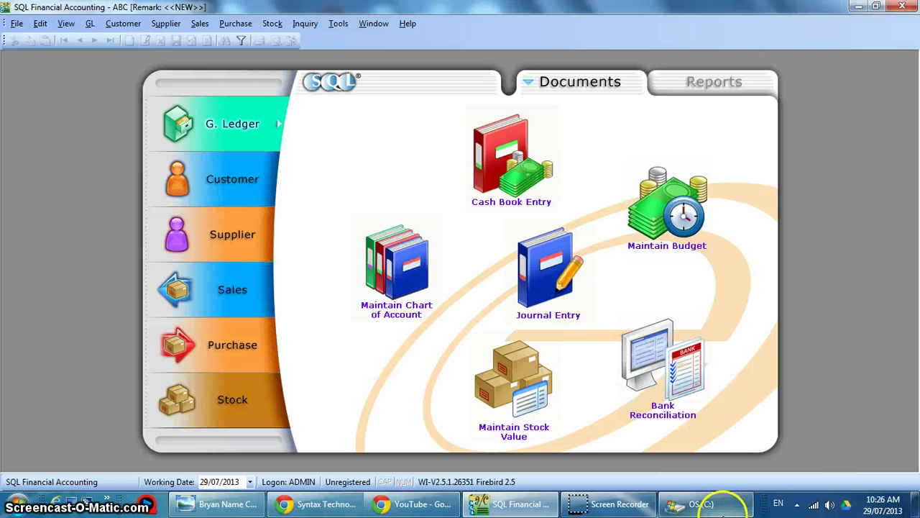
Confirm ABC - [NEW] - 2013-07-29.ZIP is in C:\SQL Backup, then go back to C:.
{"action": "left_click", "coordinate": [724, 509]}
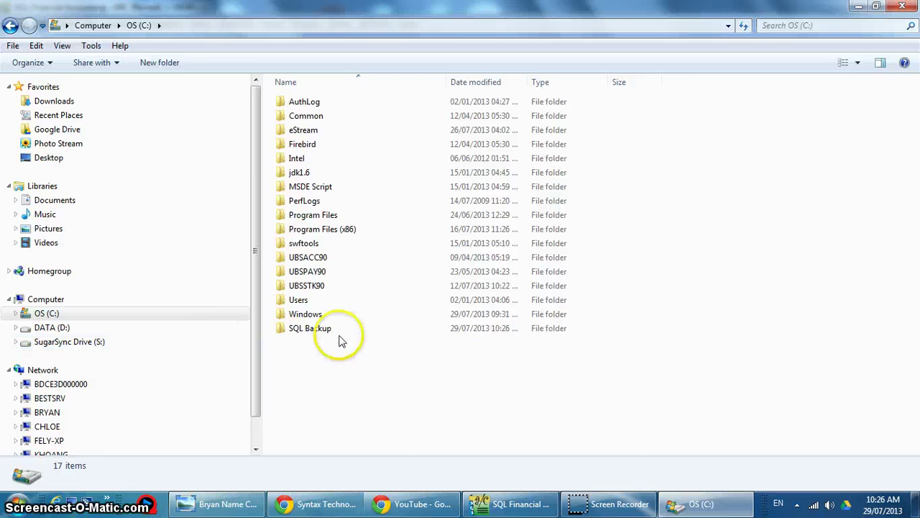
{"action": "double_click", "coordinate": [317, 331]}
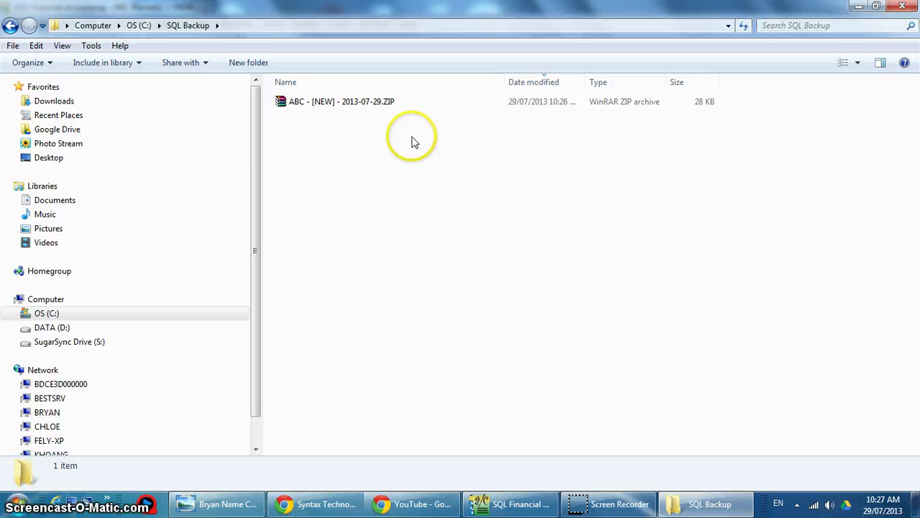
{"action": "left_click", "coordinate": [10, 25]}
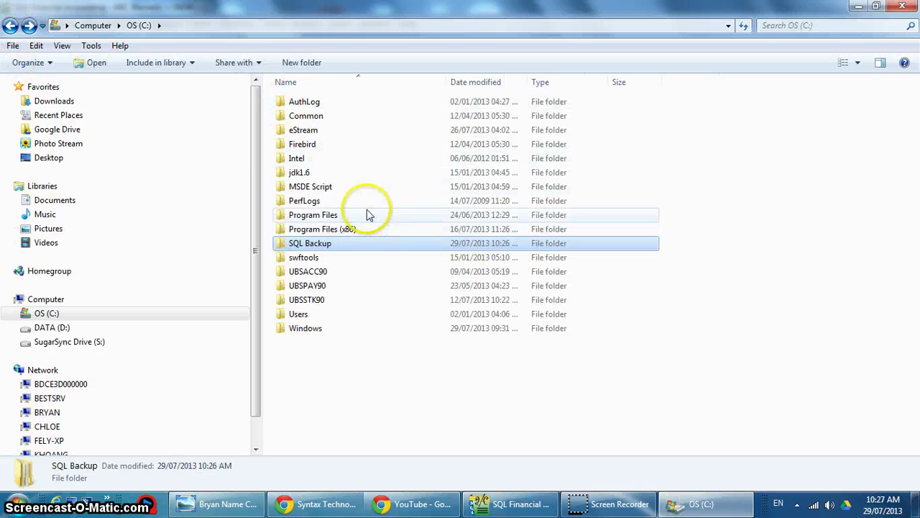
Dismiss the SQL Backup folder's context menu and bring SQL Financial Accounting to the front.
{"action": "right_click", "coordinate": [350, 245]}
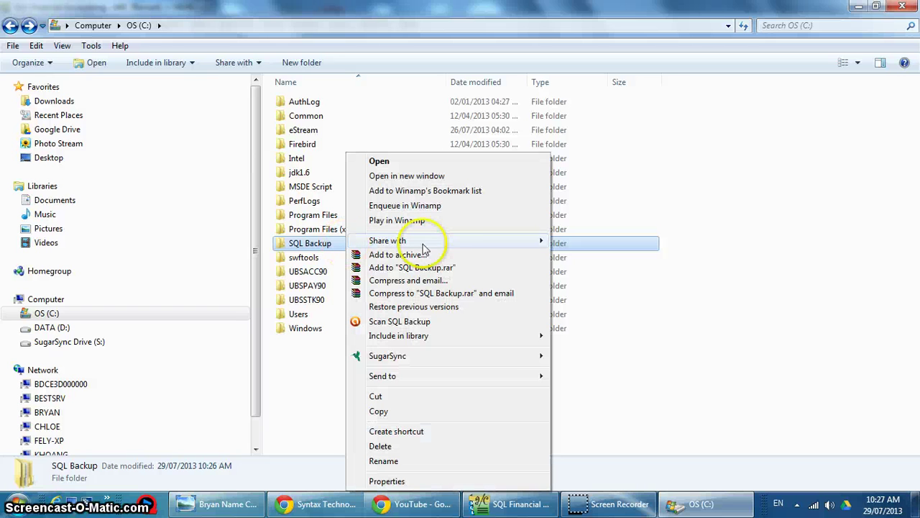
{"action": "mouse_move", "coordinate": [536, 376]}
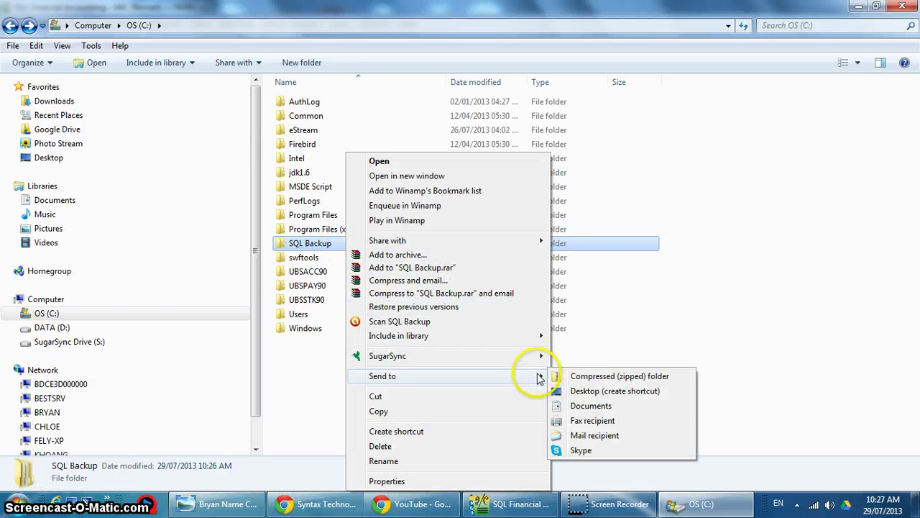
{"action": "left_click", "coordinate": [791, 292]}
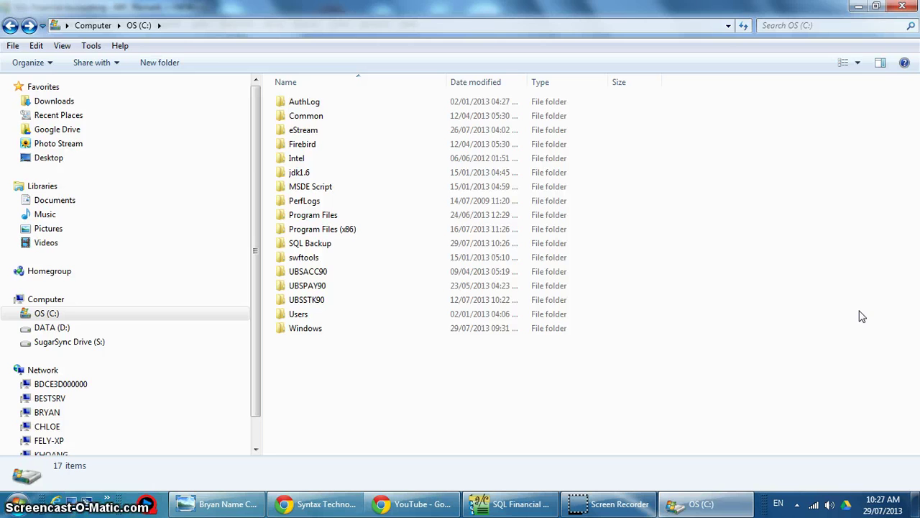
{"action": "left_click", "coordinate": [543, 511]}
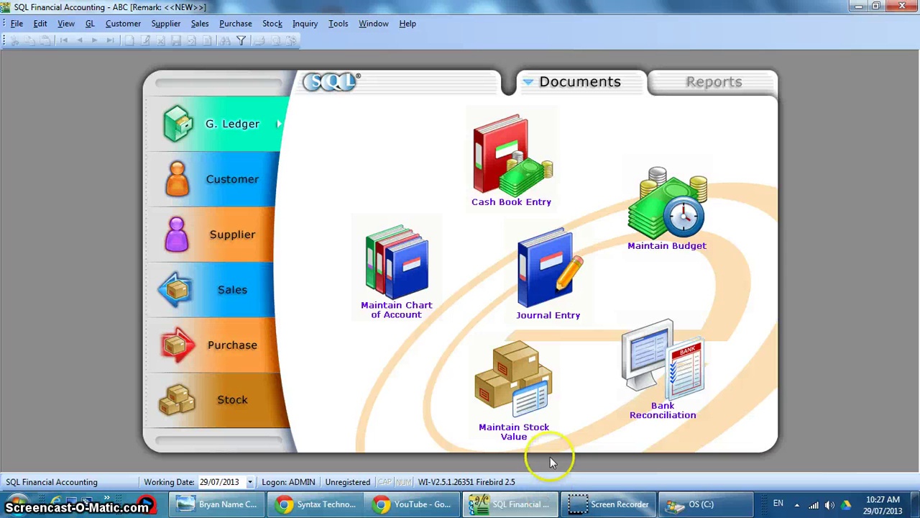
Log out via File > Logon and open the Account Book Manager from the logon window's system menu.
{"action": "left_click", "coordinate": [18, 23]}
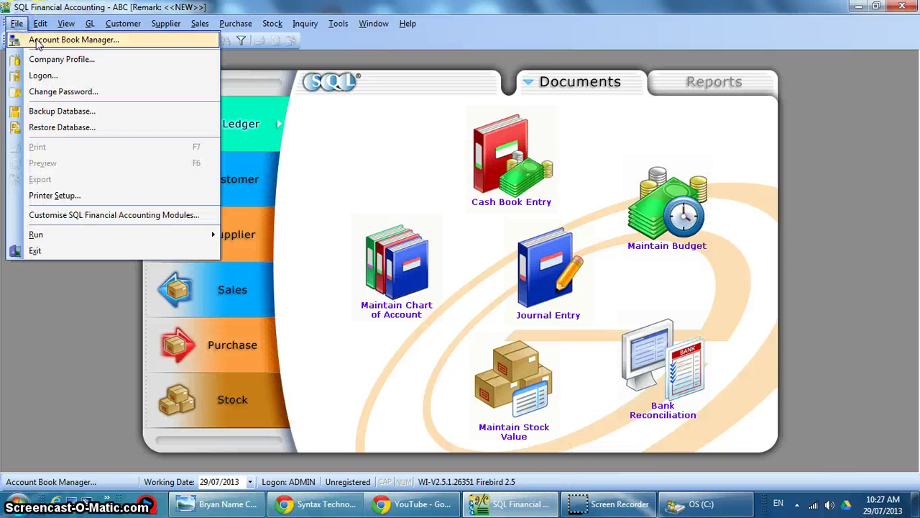
{"action": "left_click", "coordinate": [43, 75]}
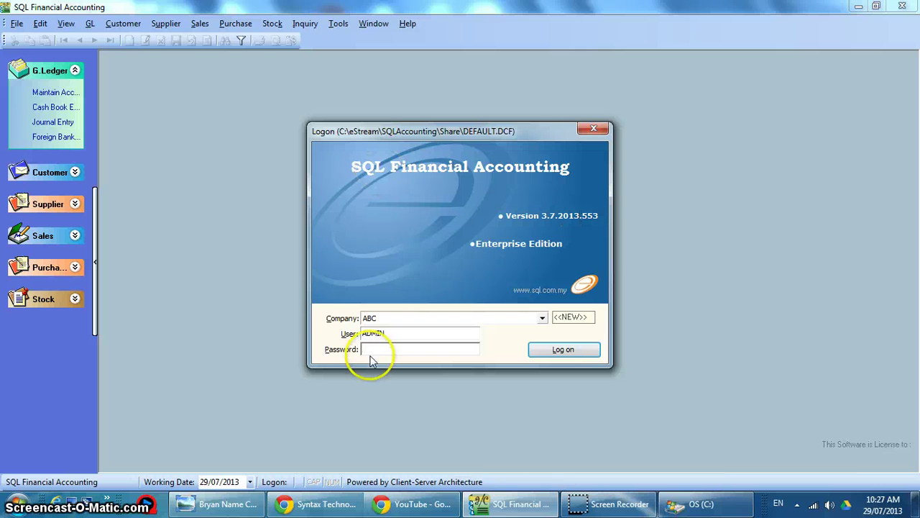
{"action": "right_click", "coordinate": [400, 136]}
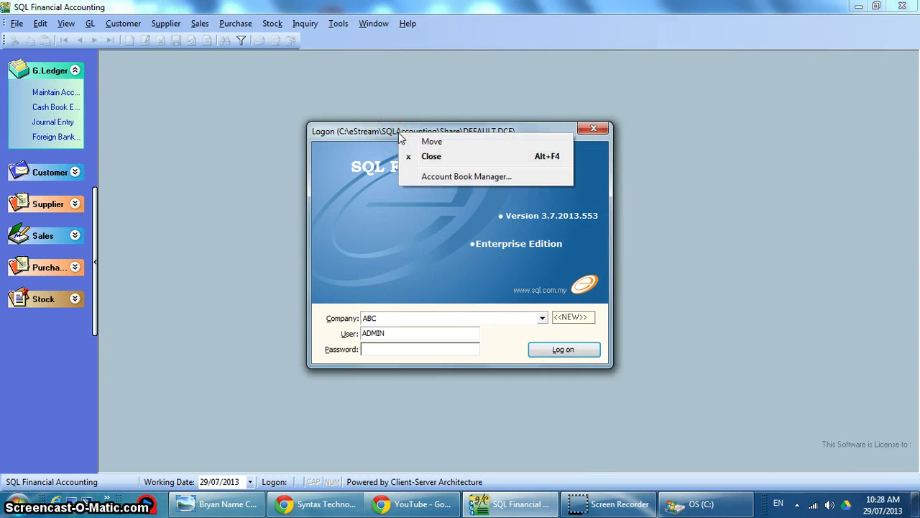
{"action": "left_click", "coordinate": [433, 180]}
Choose Restore From Backup and select C:\SQL Backup\ABC - [NEW] - 2013-07-29.ZIP as the source.
{"action": "left_click", "coordinate": [654, 223]}
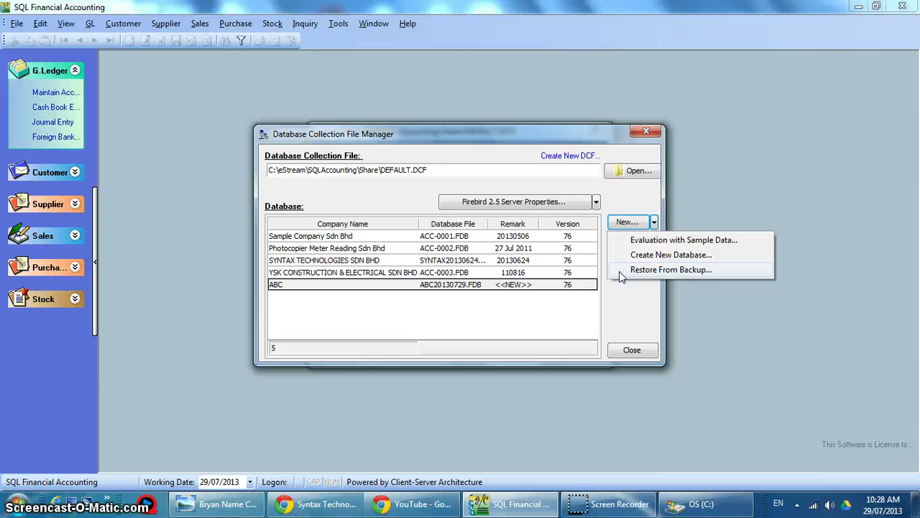
{"action": "left_click", "coordinate": [621, 273]}
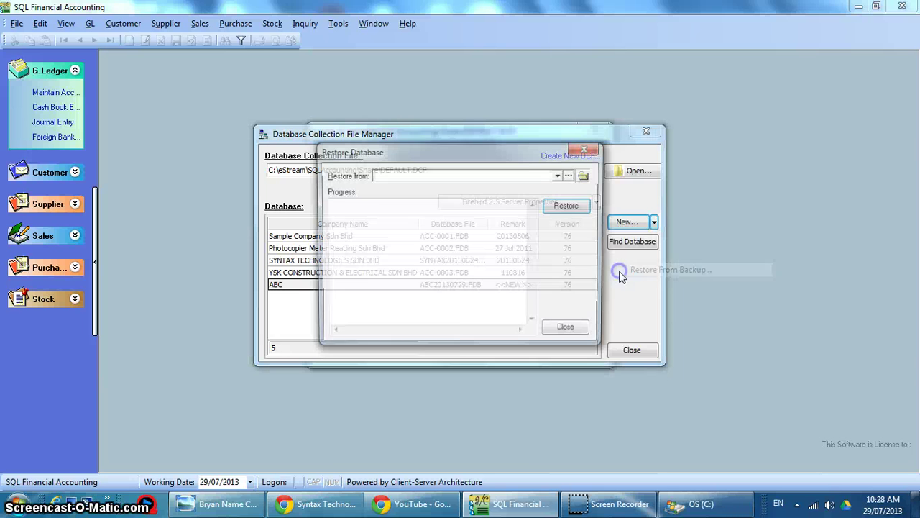
{"action": "left_click", "coordinate": [584, 177]}
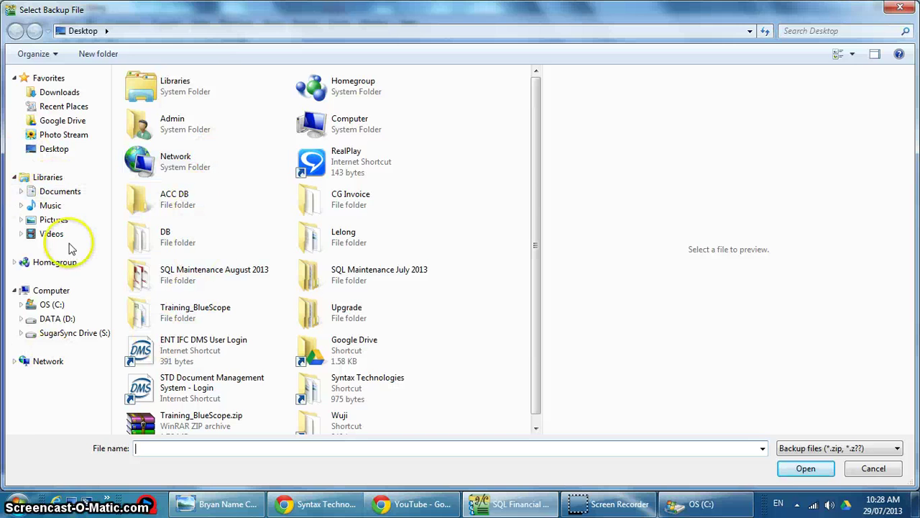
{"action": "left_click", "coordinate": [51, 304]}
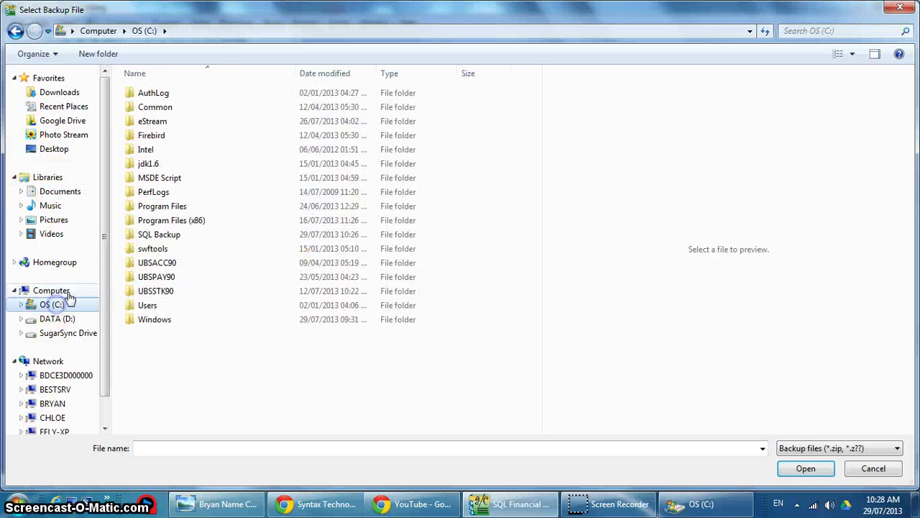
{"action": "double_click", "coordinate": [137, 235]}
{"action": "left_click", "coordinate": [186, 99]}
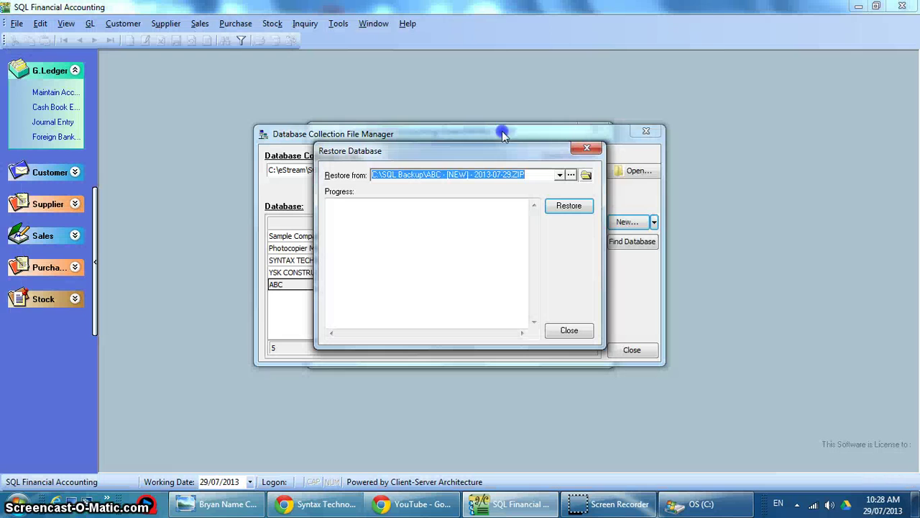
Restore the ABC backup as the new database file ABC20130730.FDB and close the Restore Database dialog.
{"action": "left_click", "coordinate": [575, 211]}
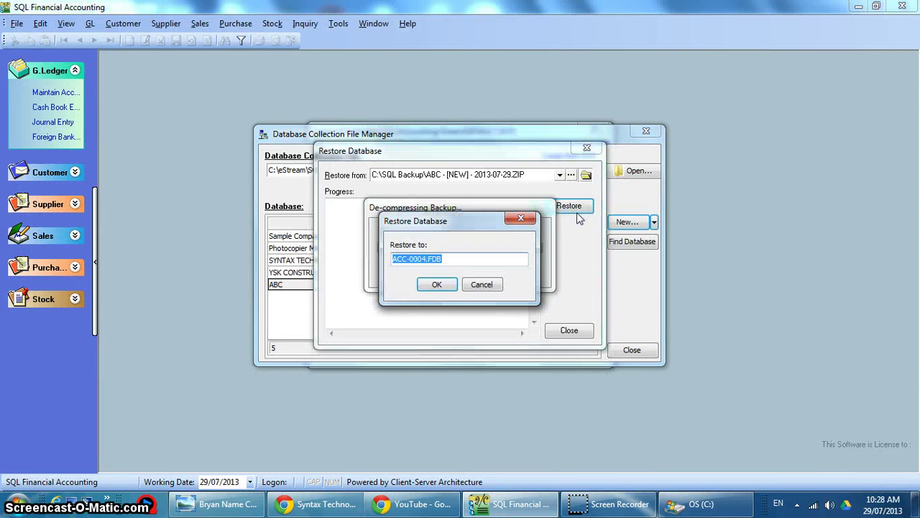
{"action": "left_click", "coordinate": [424, 259]}
{"action": "key", "text": "Caps_Lock"}
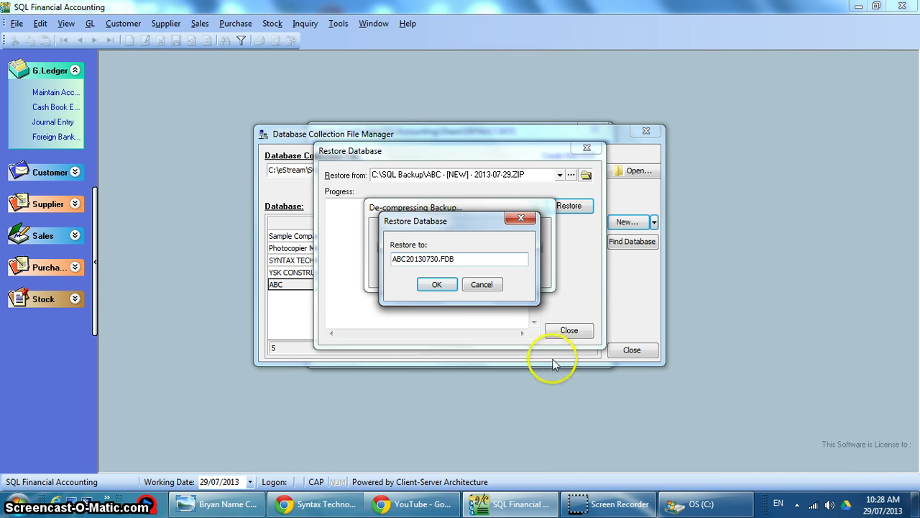
{"action": "left_click", "coordinate": [436, 285]}
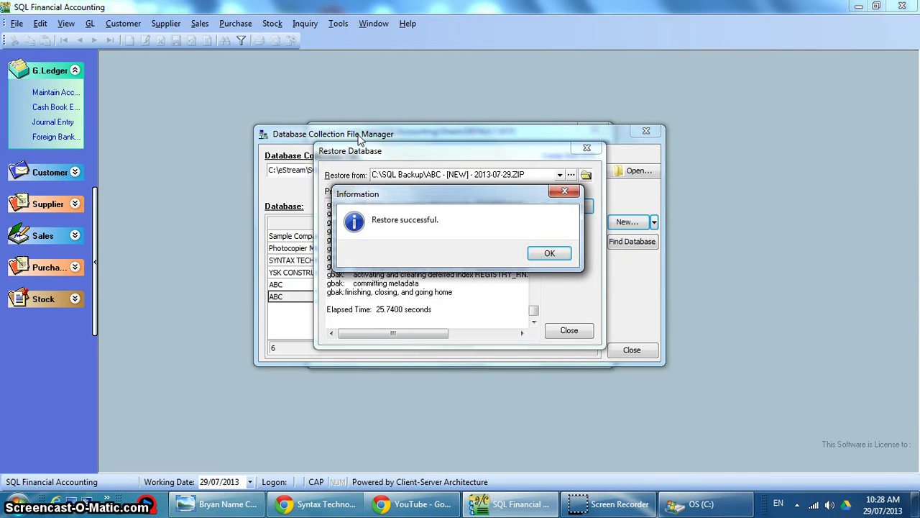
{"action": "left_click", "coordinate": [549, 253]}
{"action": "left_click", "coordinate": [568, 330]}
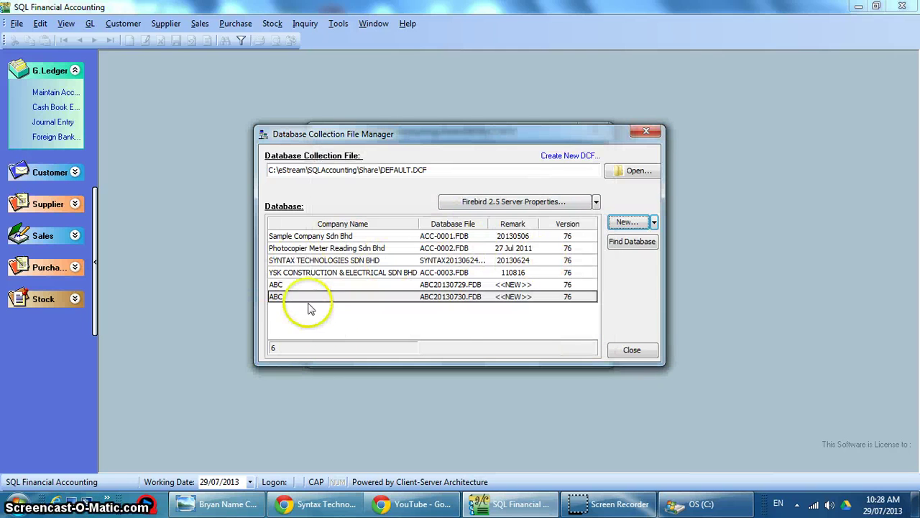
Review the listed ABC and YSK CONSTRUCTION entries, then close the database manager.
{"action": "left_click", "coordinate": [444, 285]}
{"action": "left_click", "coordinate": [443, 299]}
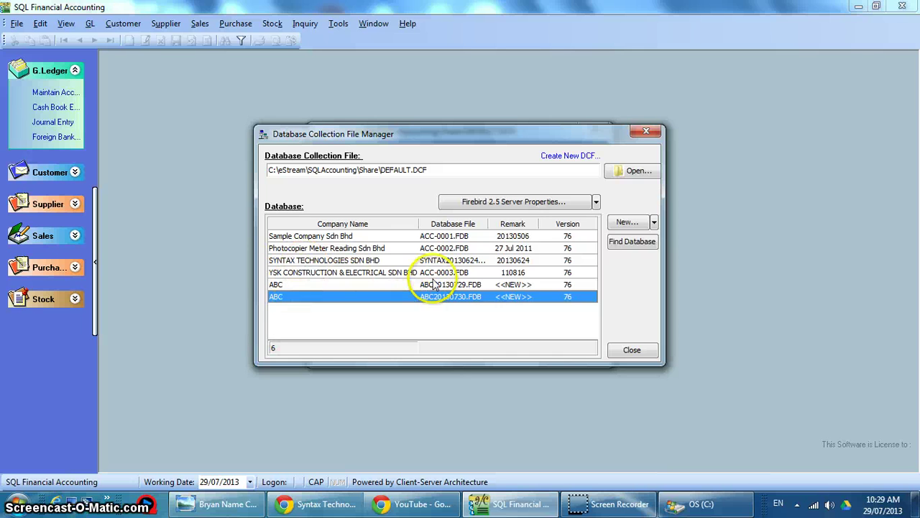
{"action": "left_click", "coordinate": [430, 273]}
{"action": "left_click", "coordinate": [433, 286]}
{"action": "left_click", "coordinate": [432, 298]}
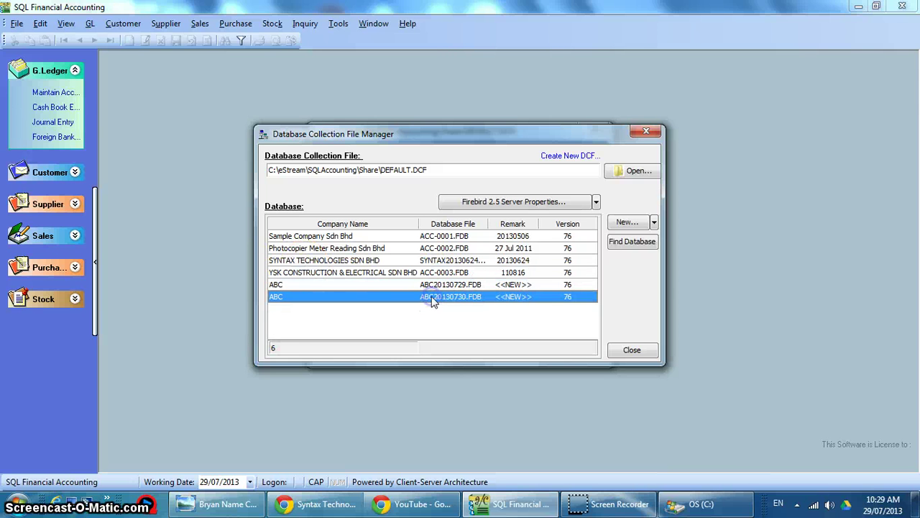
{"action": "left_click", "coordinate": [632, 349]}
Log on to the restored ABC company using the admin password.
{"action": "left_click", "coordinate": [541, 317]}
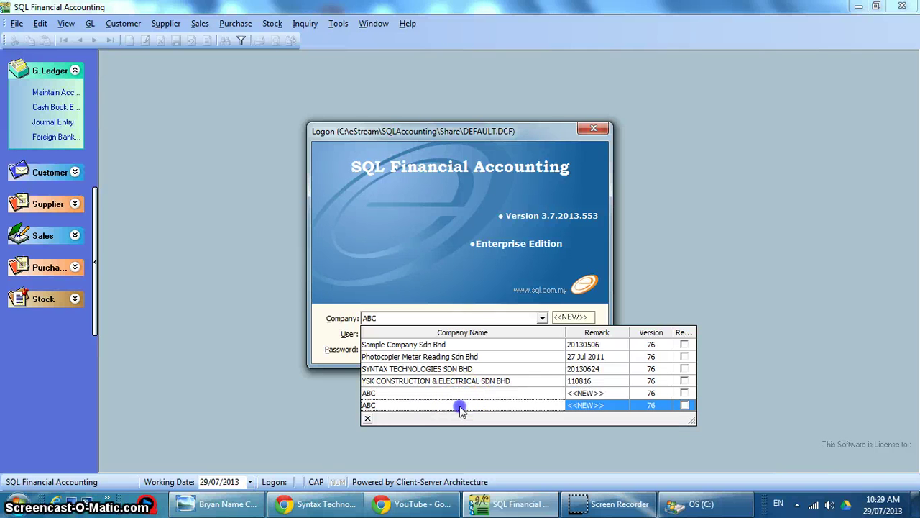
{"action": "left_click", "coordinate": [461, 407]}
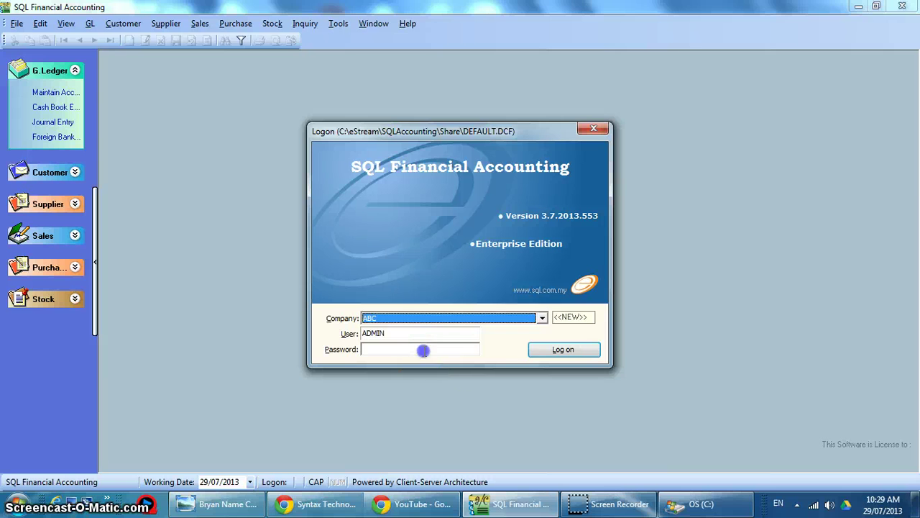
{"action": "left_click", "coordinate": [424, 350]}
{"action": "type", "text": "ADMIN"}
{"action": "key", "text": "Return"}
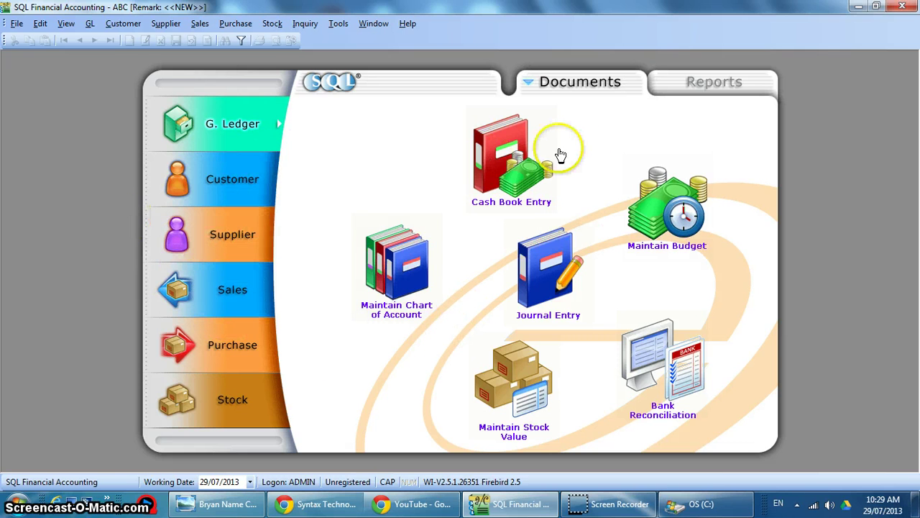
Change the Company Profile remark to 20130730 and save it.
{"action": "left_click", "coordinate": [11, 24]}
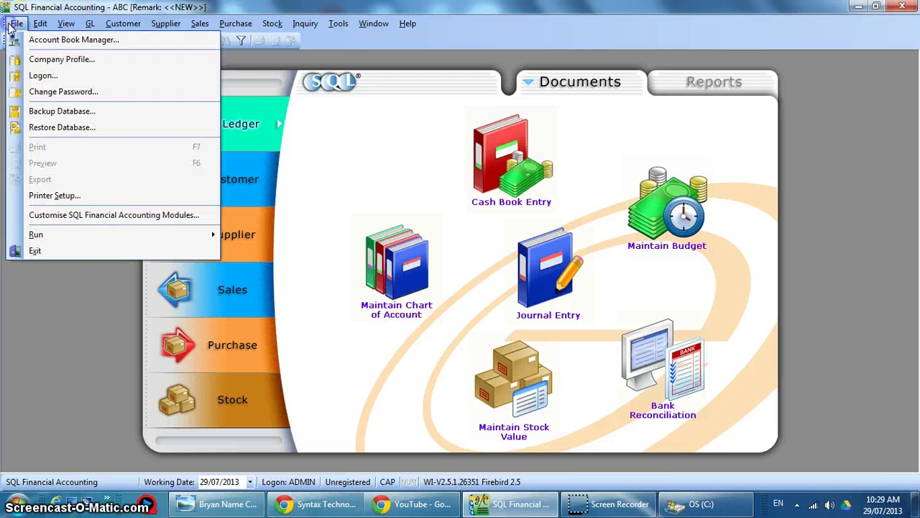
{"action": "left_click", "coordinate": [39, 62]}
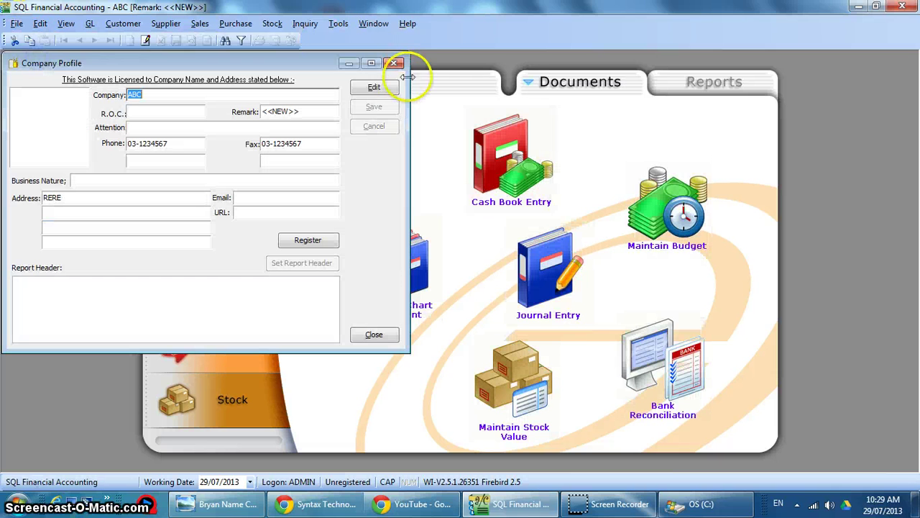
{"action": "left_click", "coordinate": [392, 86]}
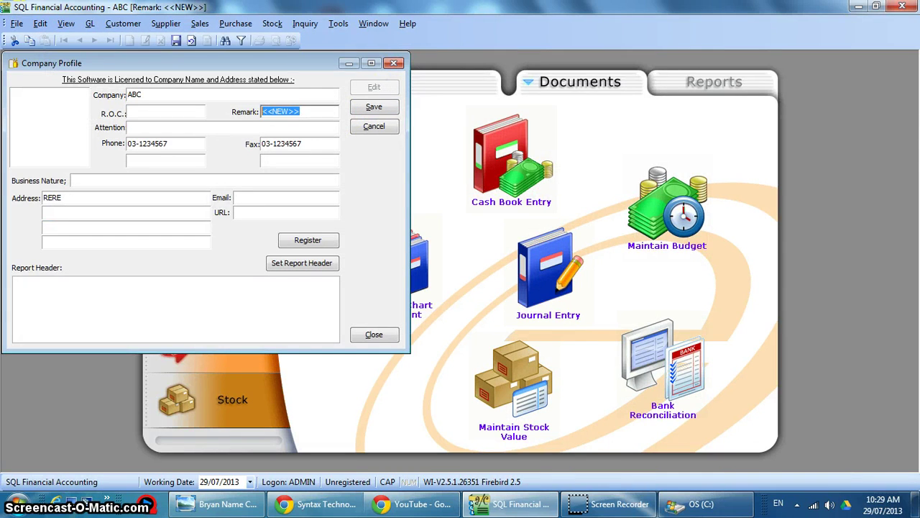
{"action": "type", "text": "20130730"}
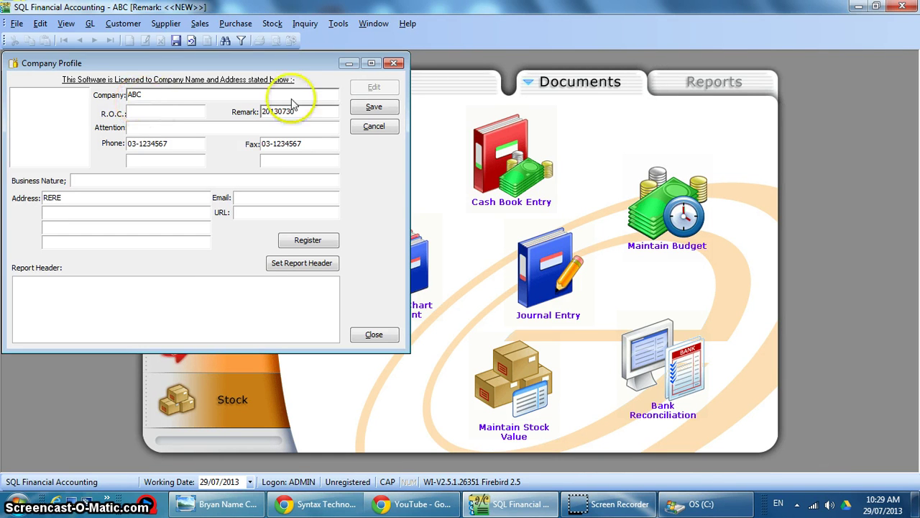
{"action": "left_click", "coordinate": [369, 108]}
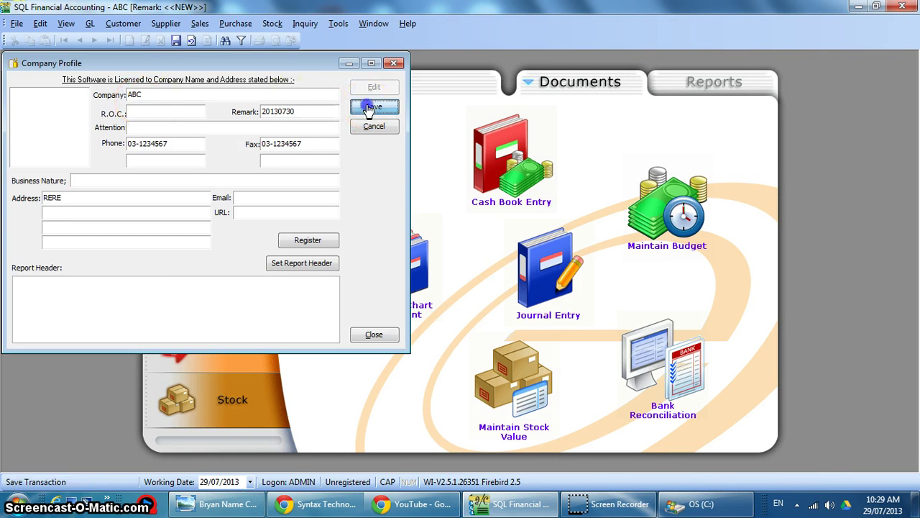
{"action": "left_click", "coordinate": [393, 63]}
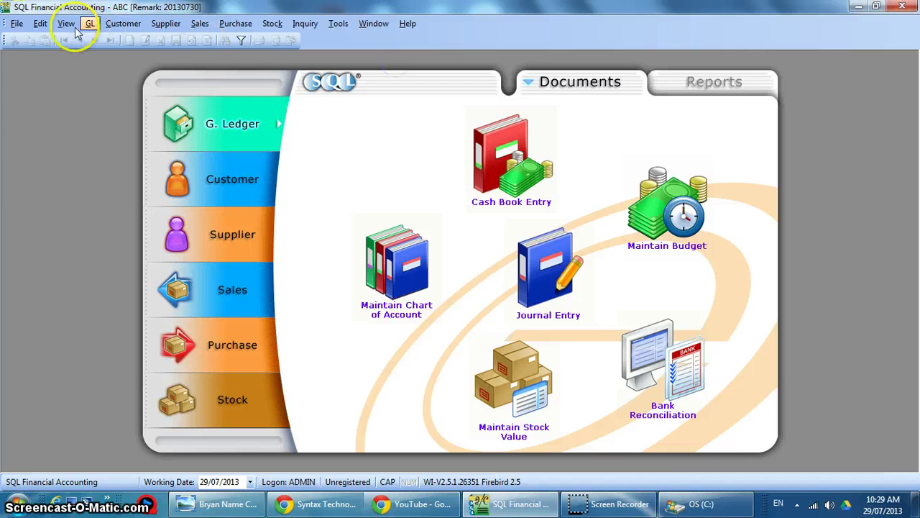
{"action": "left_click", "coordinate": [16, 24]}
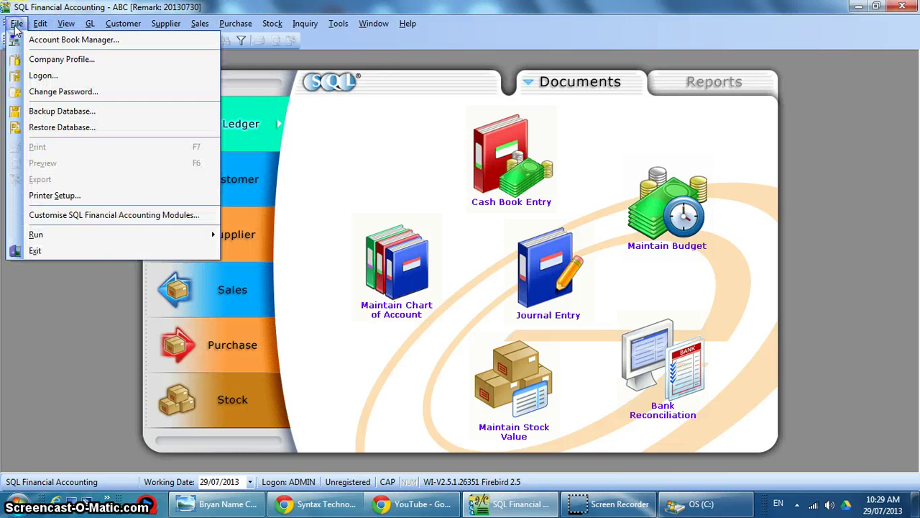
From File > Logon, check the company list, then open the Account Book Manager.
{"action": "left_click", "coordinate": [35, 74]}
{"action": "left_click", "coordinate": [542, 318]}
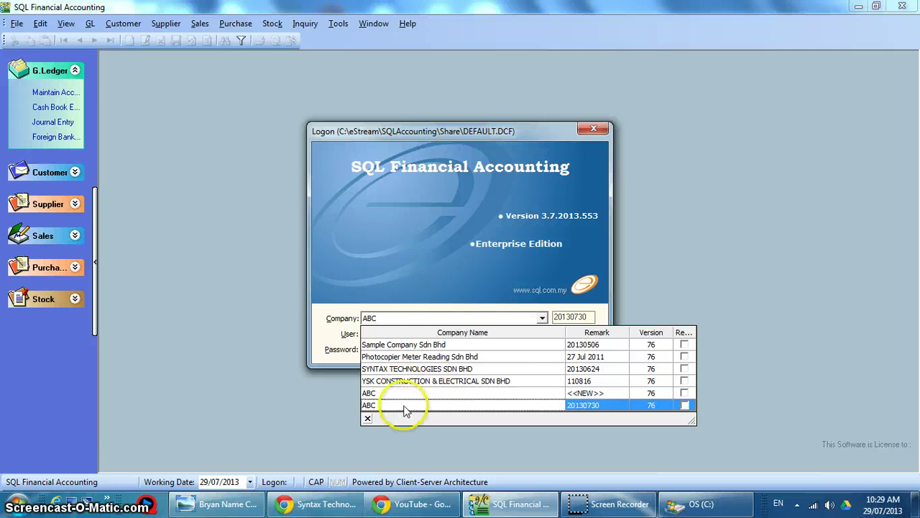
{"action": "right_click", "coordinate": [427, 132]}
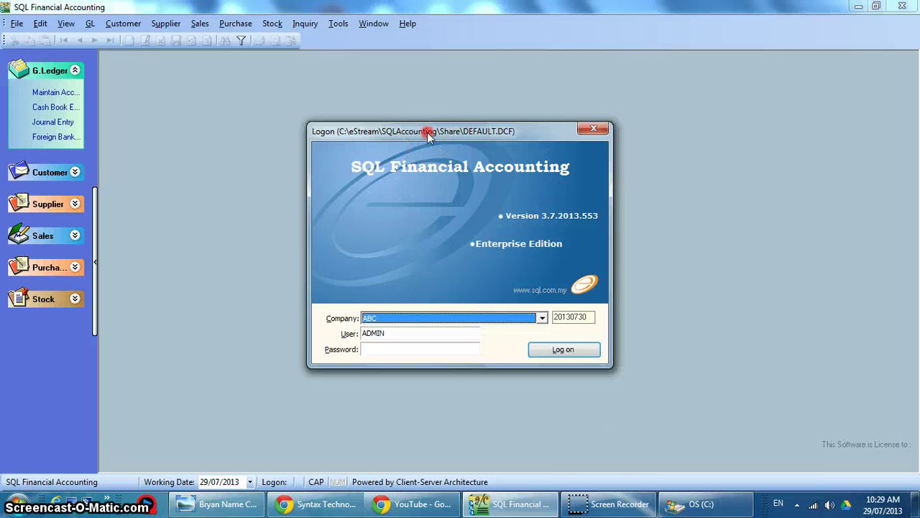
{"action": "left_click", "coordinate": [447, 183]}
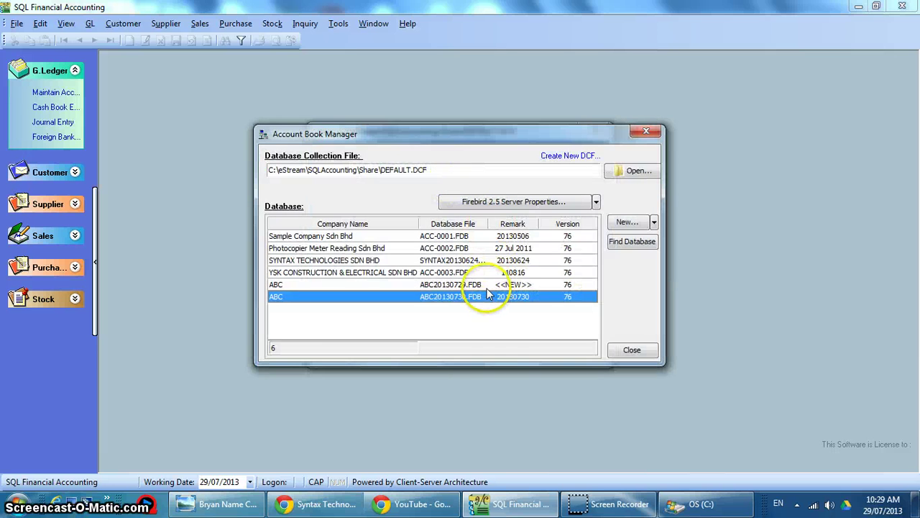
{"action": "left_click", "coordinate": [489, 285]}
Delete the old <<NEW>> ABC database with the admin password, then confirm five companies remain.
{"action": "right_click", "coordinate": [488, 285]}
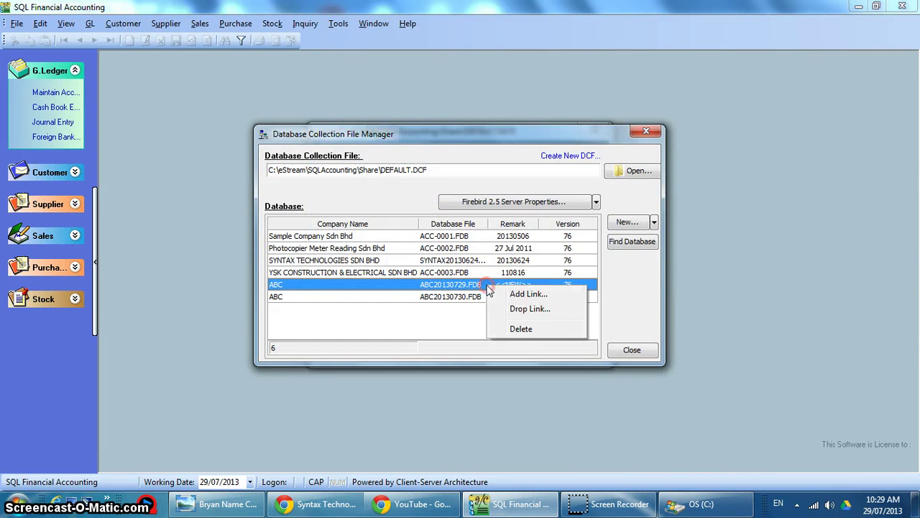
{"action": "left_click", "coordinate": [511, 333]}
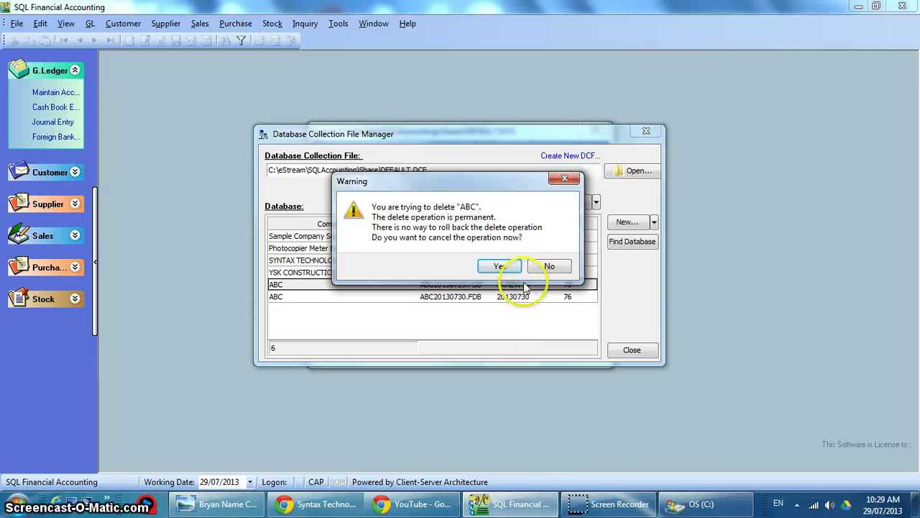
{"action": "left_click", "coordinate": [549, 266]}
{"action": "left_click", "coordinate": [512, 253]}
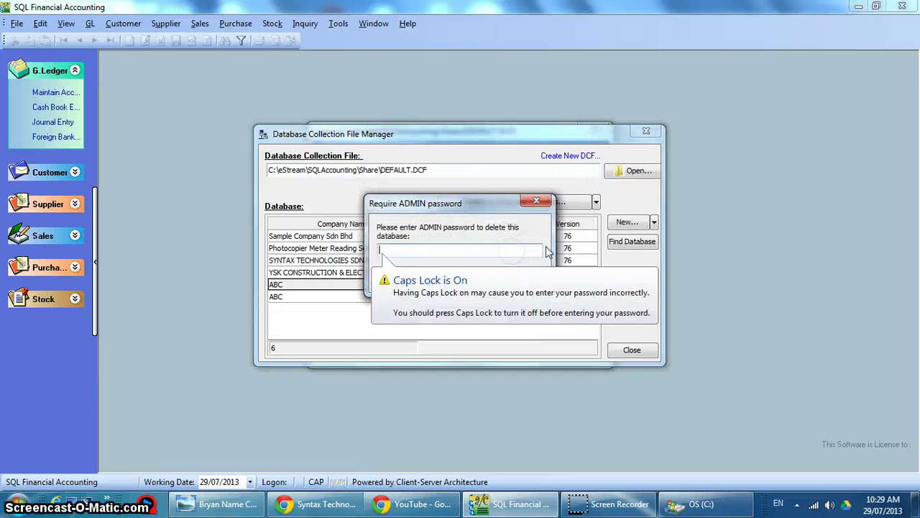
{"action": "type", "text": "a"}
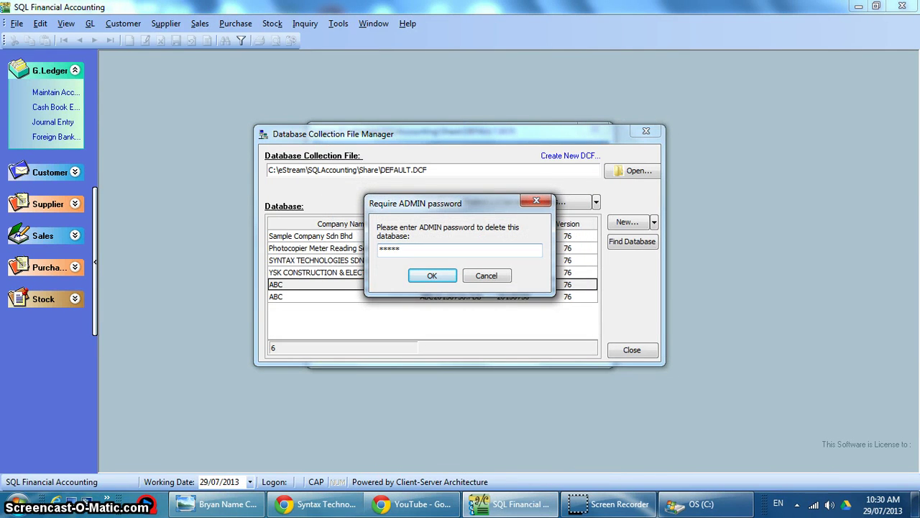
{"action": "left_click", "coordinate": [424, 275]}
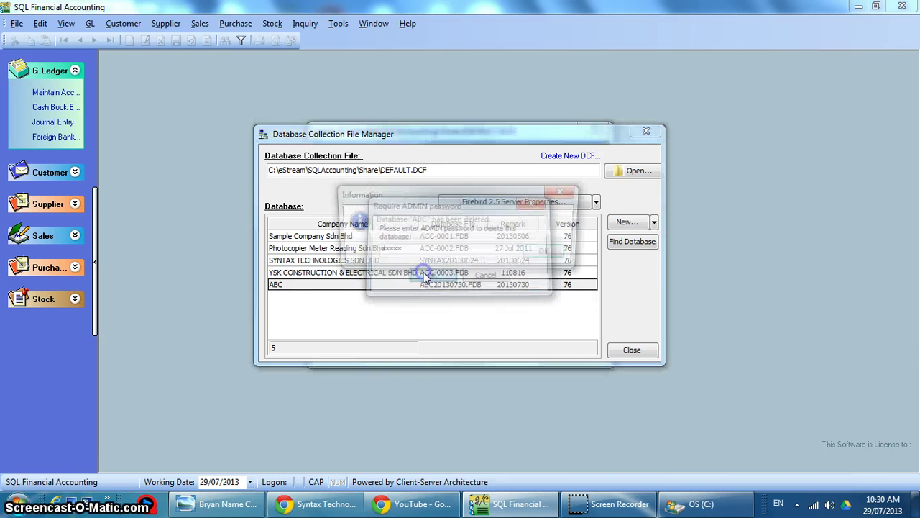
{"action": "left_click", "coordinate": [549, 253]}
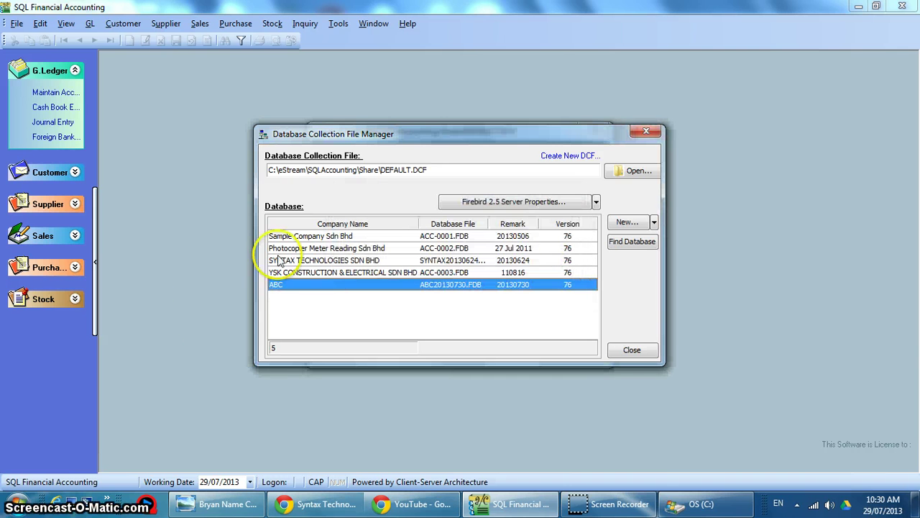
{"action": "left_click", "coordinate": [632, 350]}
{"action": "left_click", "coordinate": [543, 318]}
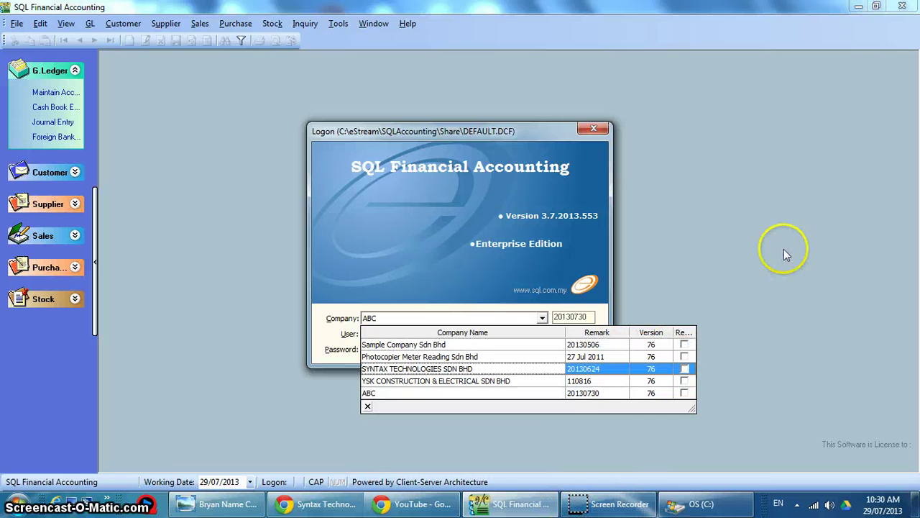
Switch to the Windows Photo Viewer showing the Syntax Technologies name card.
{"action": "left_click", "coordinate": [199, 504]}
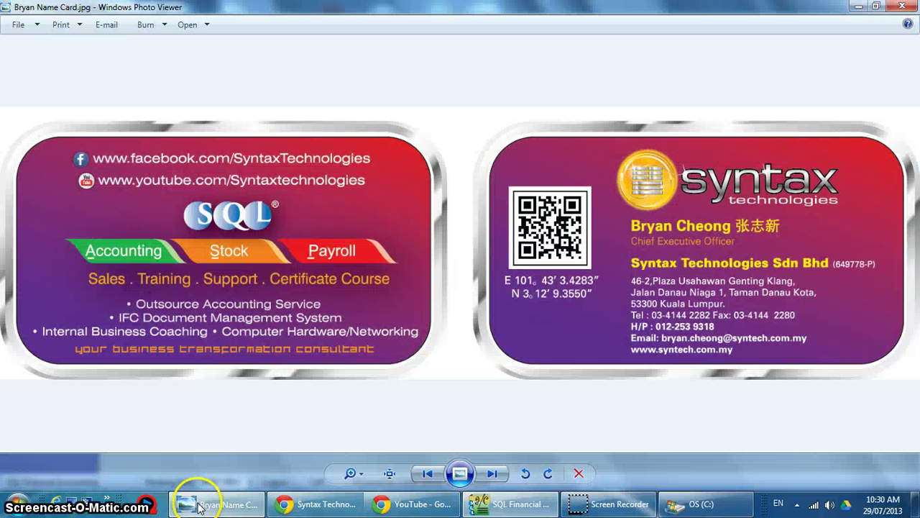